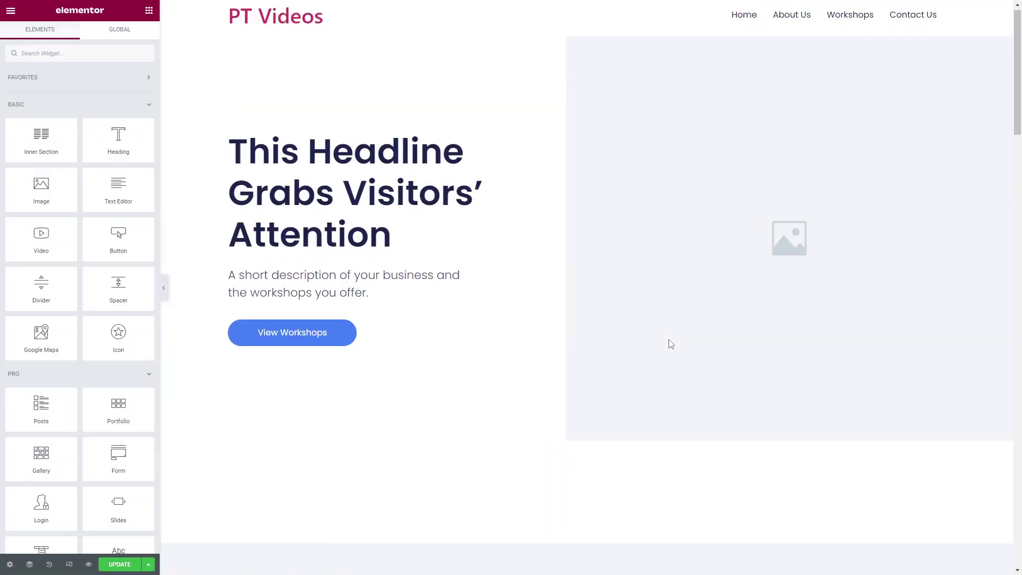
scroll(681, 298, "down", 5)
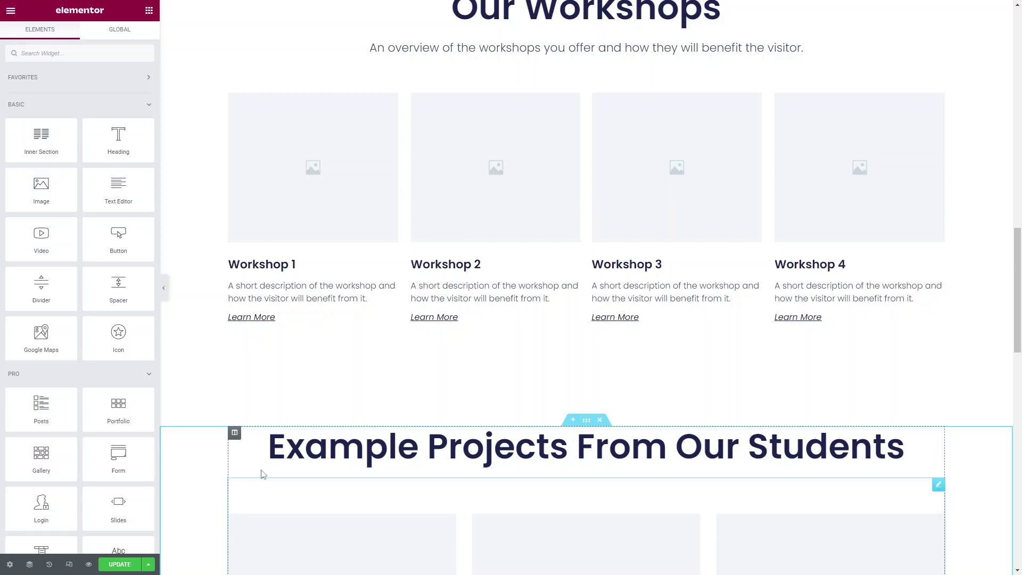
Step: Preview the page in mobile responsive mode at 360 px wide, with workshops stacked in one column
left_click(69, 564)
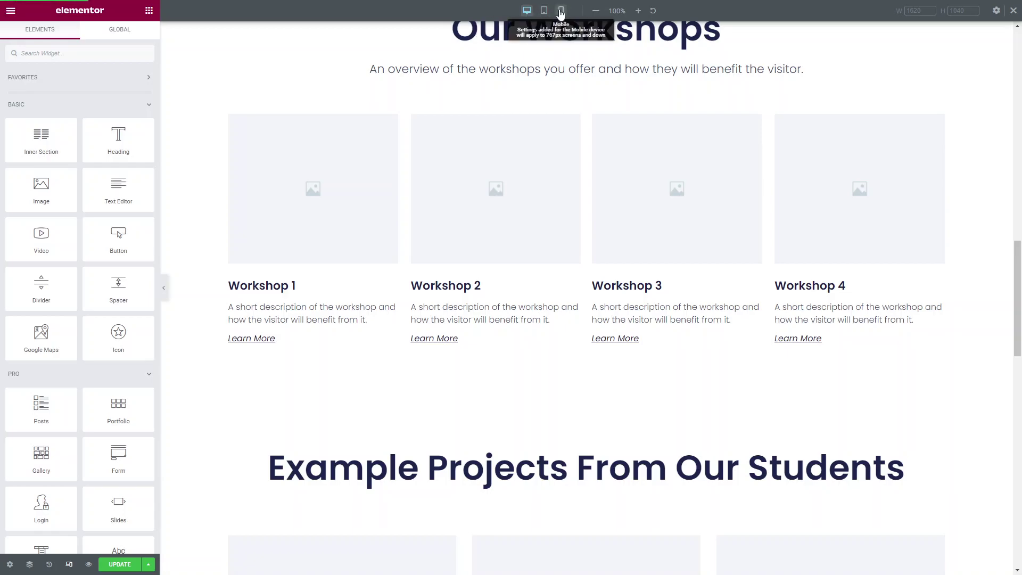
left_click(561, 11)
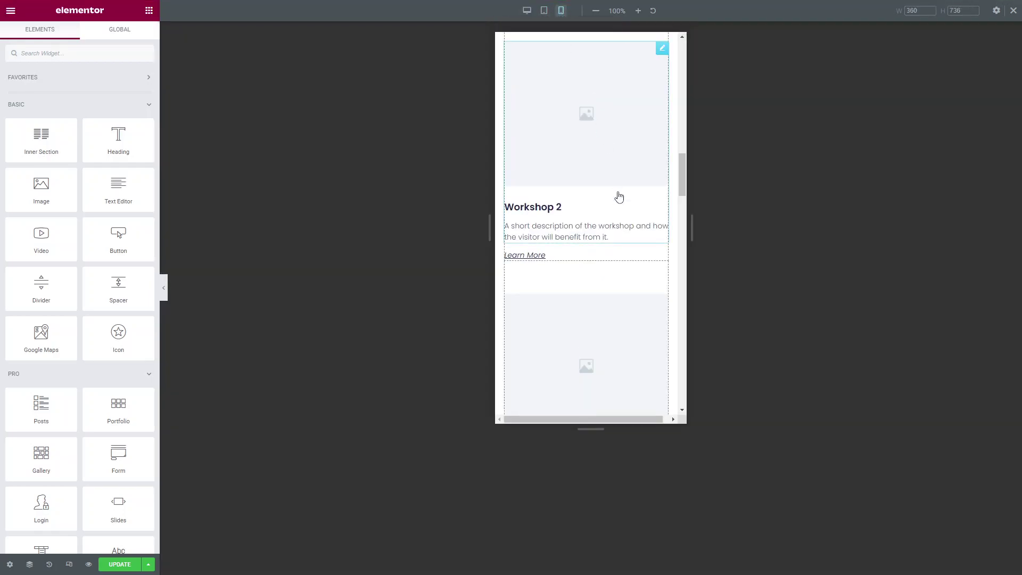
scroll(631, 267, "up", 10)
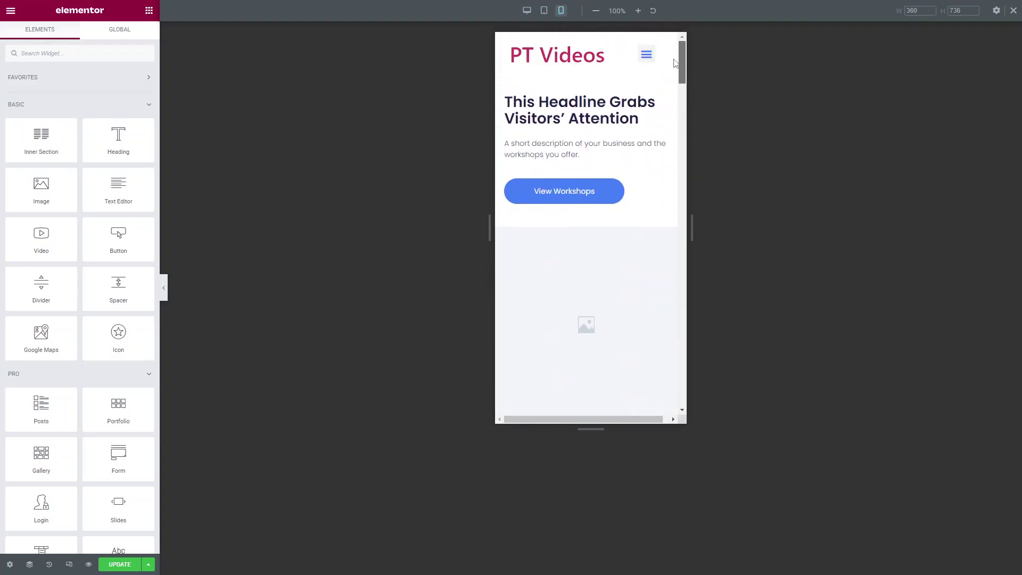
left_click_drag(680, 58, 693, 82)
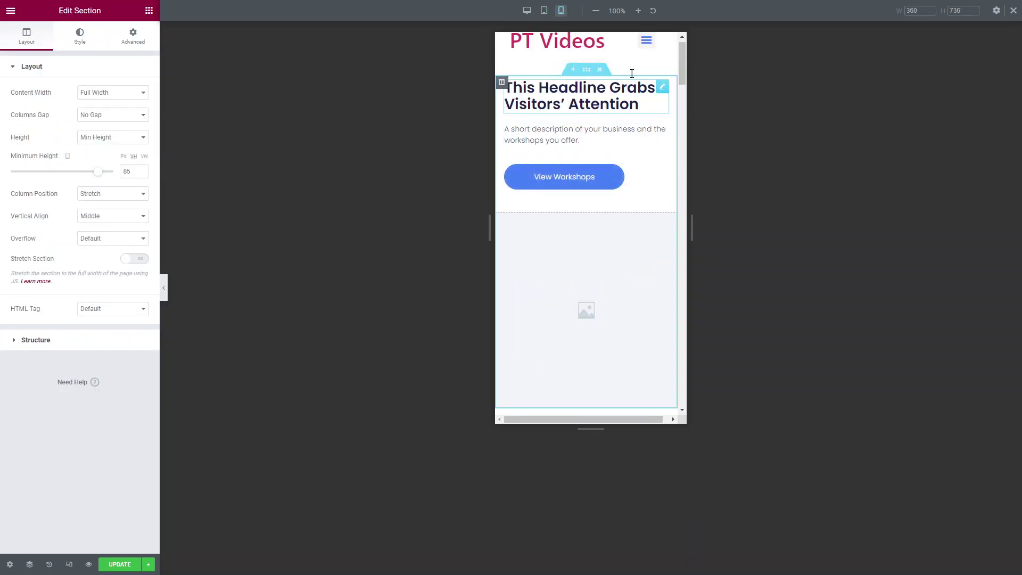
Step: After checking the mobile menu, enable Reverse Columns (Mobile) in the hero section's Advanced > Responsive settings
left_click(645, 40)
left_click(649, 42)
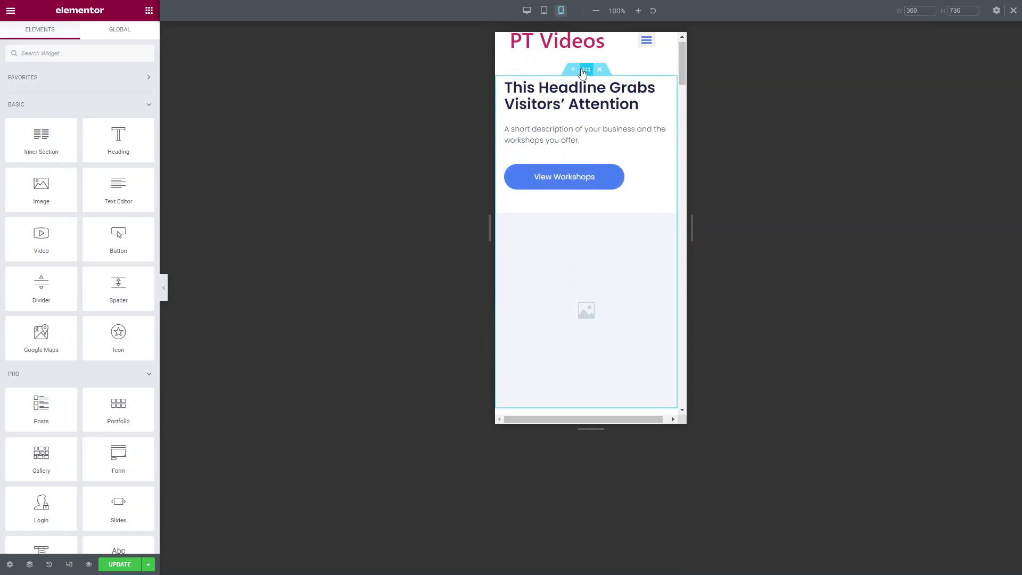
left_click(586, 70)
left_click(110, 43)
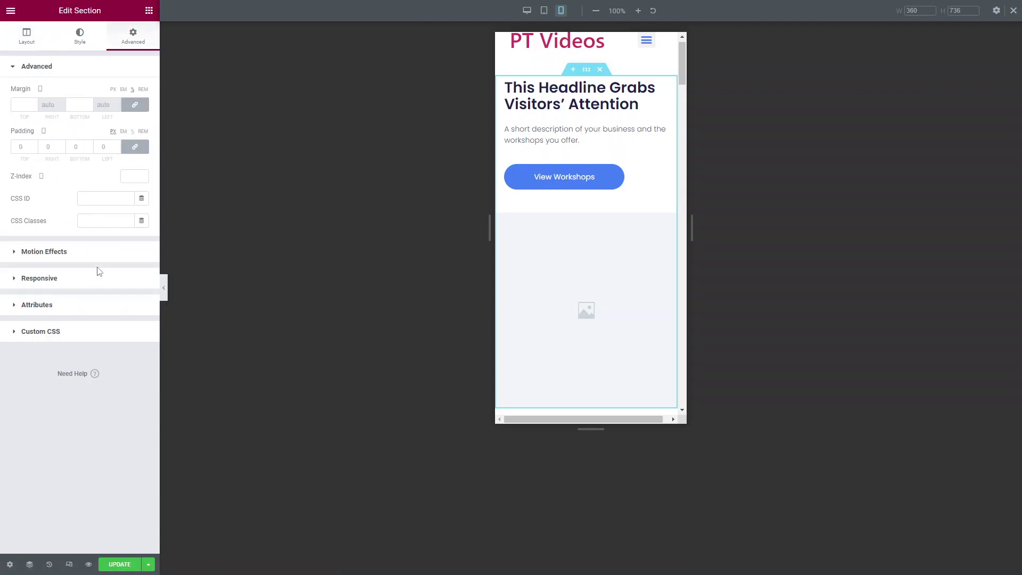
left_click(85, 286)
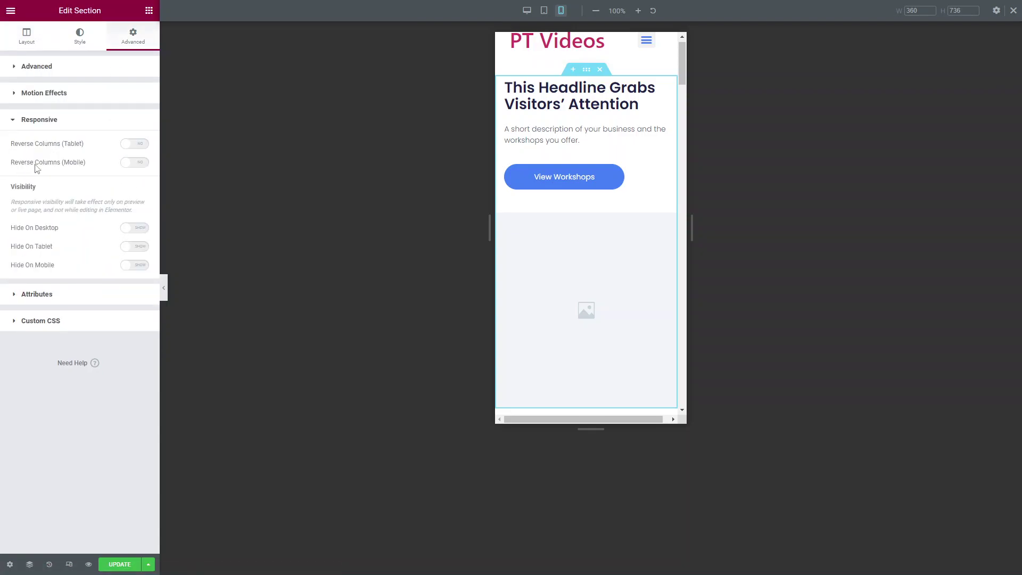
left_click(136, 162)
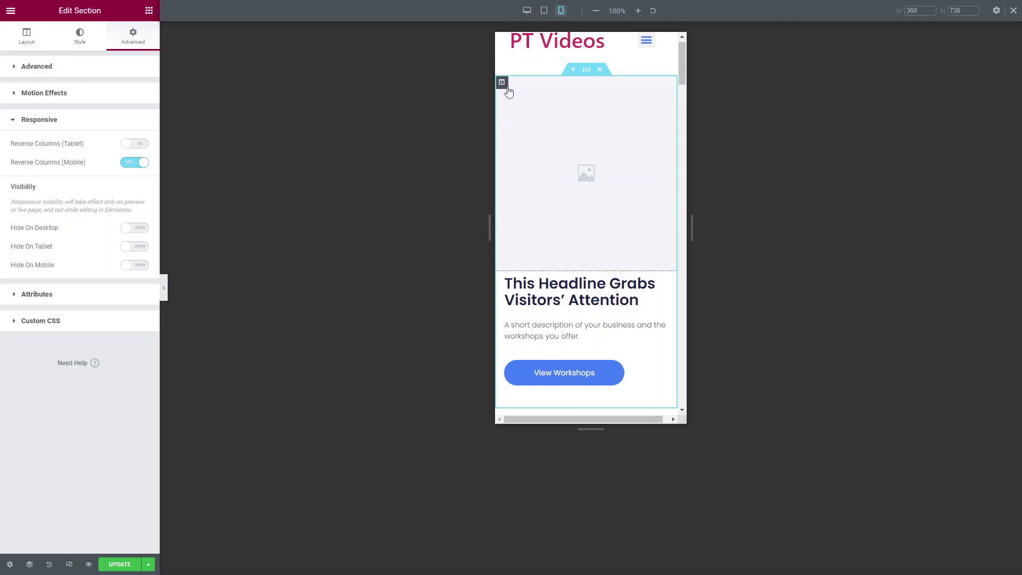
Step: Turn on Hide On Mobile for the hero image column and collapse the panel to preview
left_click(502, 83)
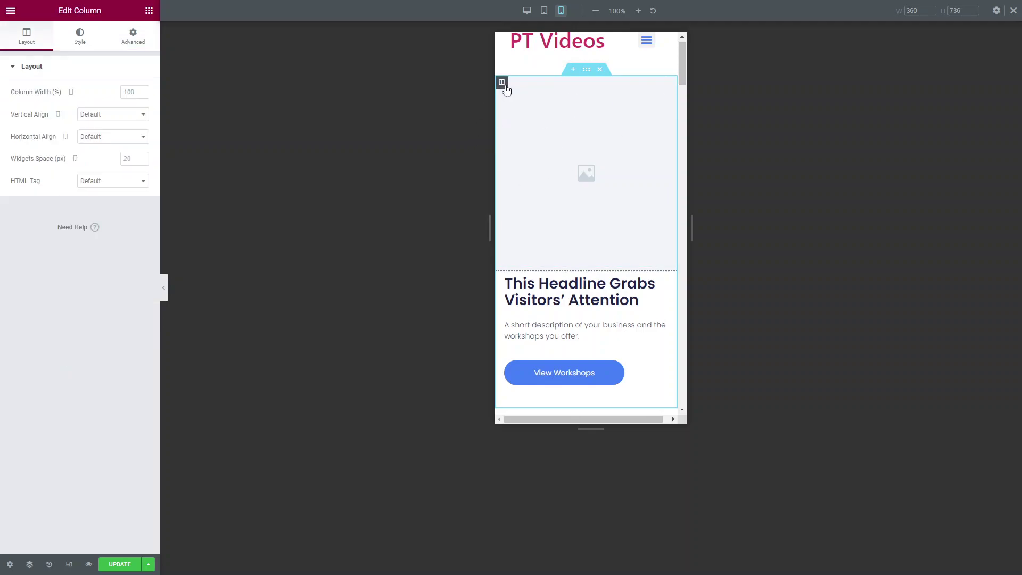
left_click(133, 37)
left_click(111, 282)
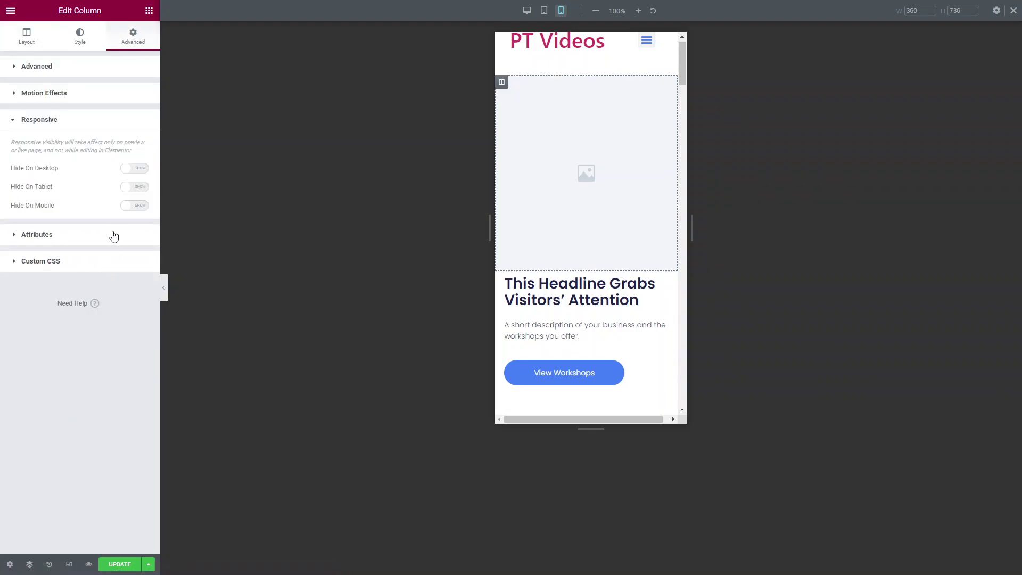
left_click(133, 206)
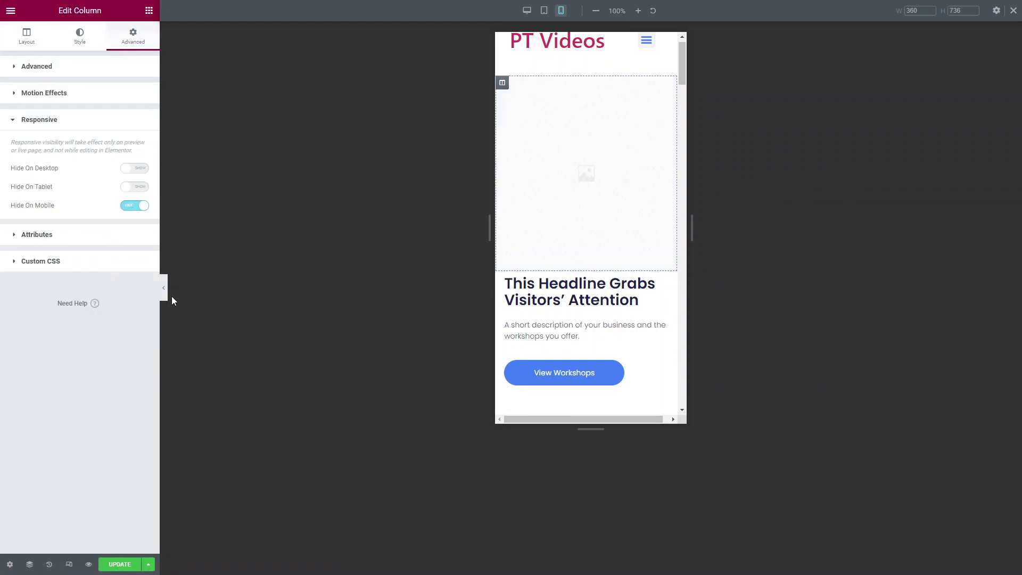
left_click(164, 290)
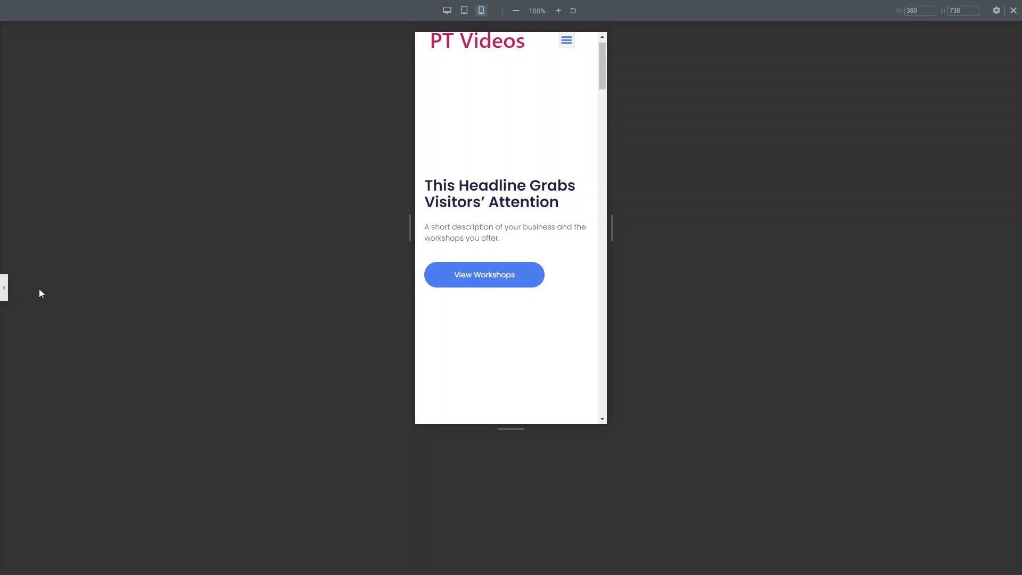
Step: Toggle Hide On Mobile for the 'A Title Introducing Your Company' heading, preview with the panel collapsed, then reopen it
left_click(5, 287)
scroll(599, 213, "down", 6)
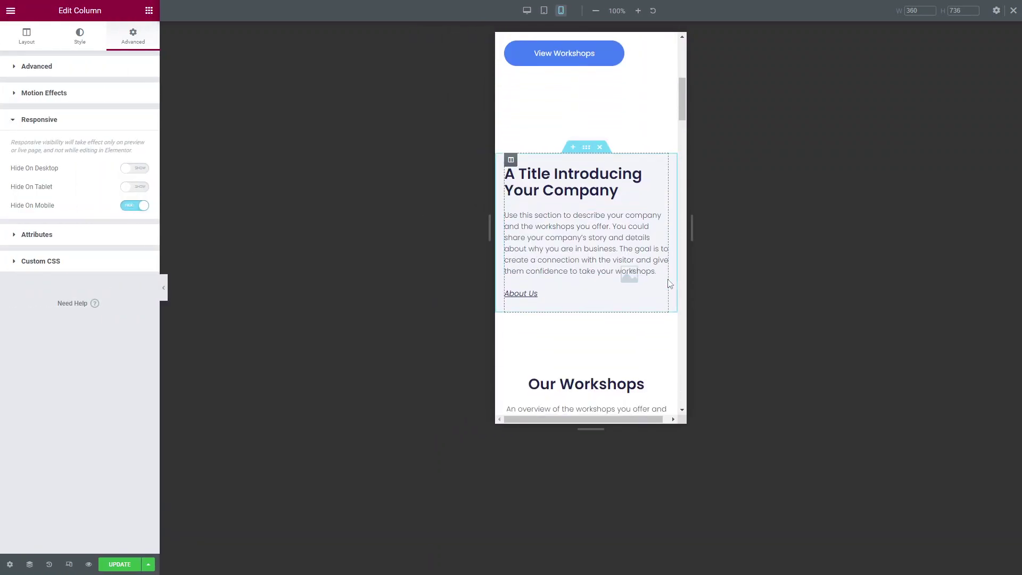
left_click(585, 181)
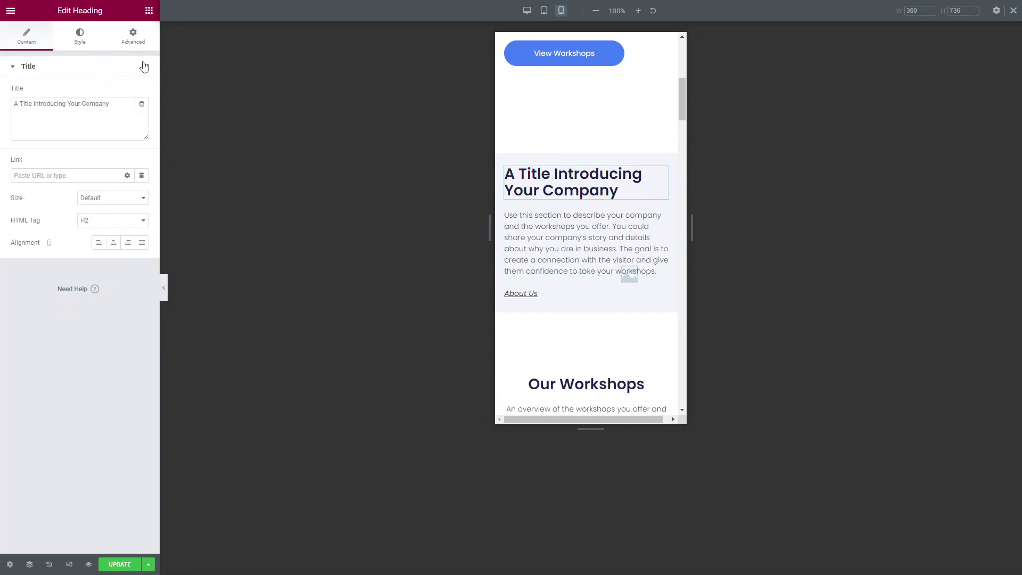
left_click(139, 44)
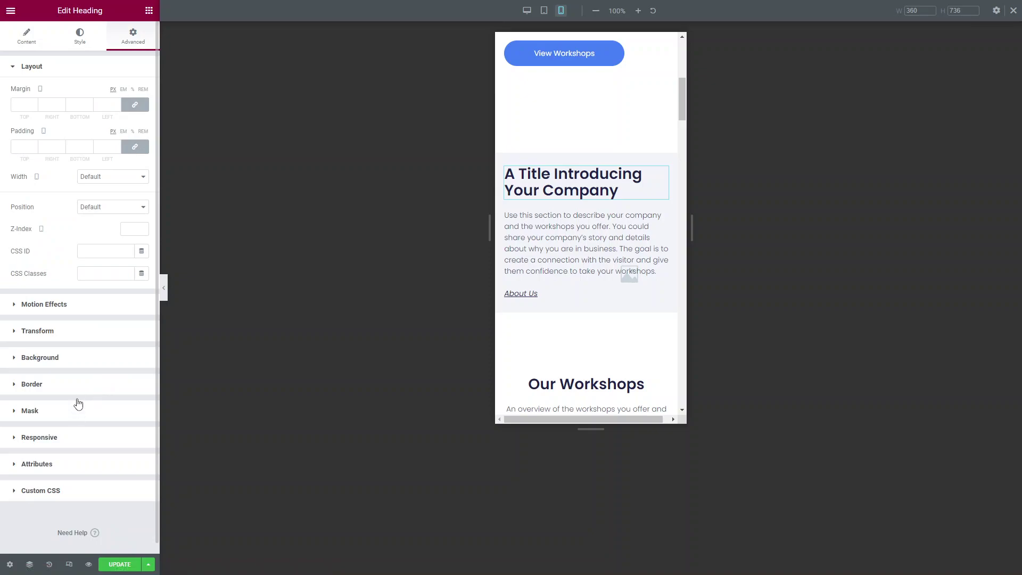
left_click(43, 438)
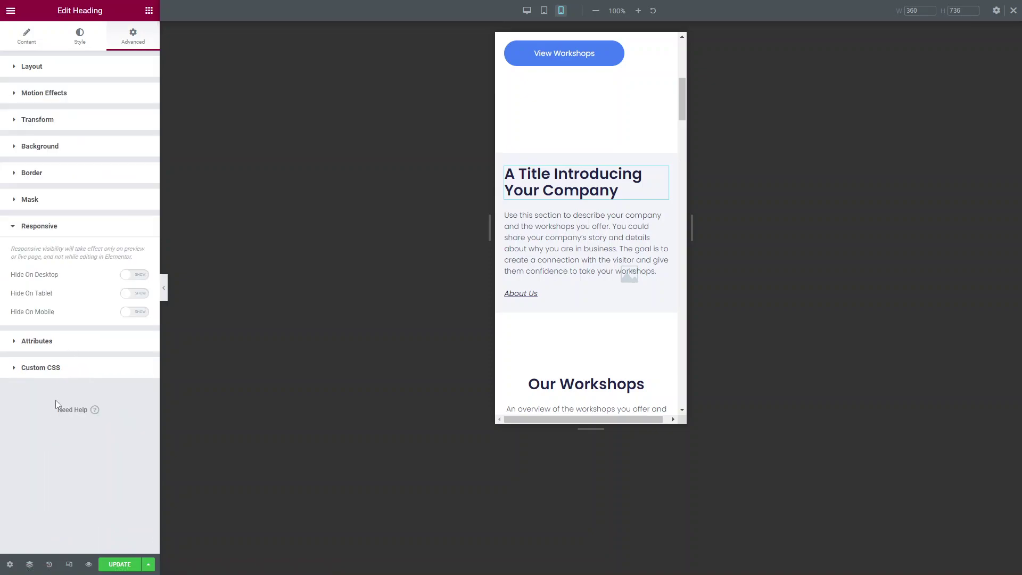
left_click(136, 312)
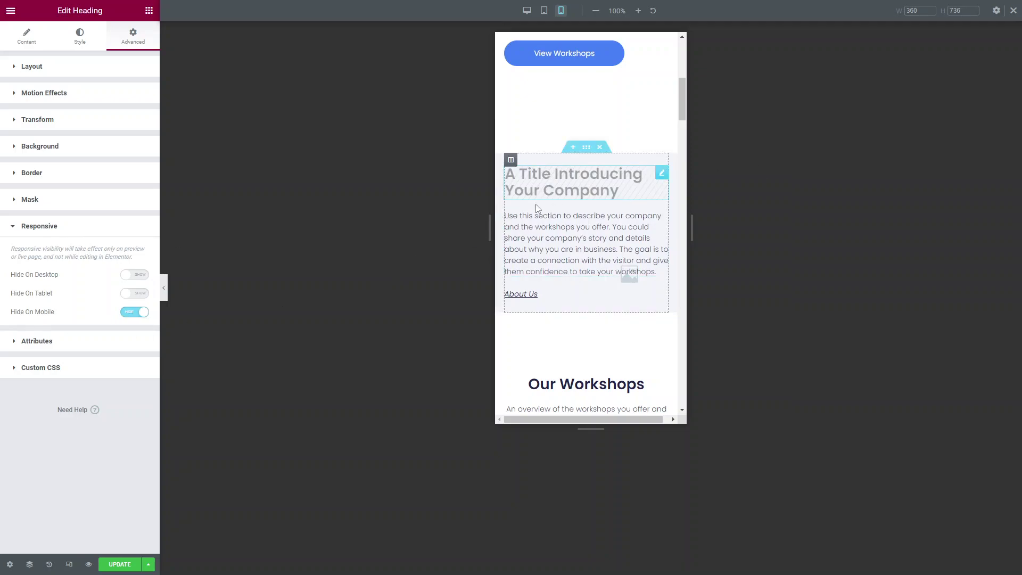
left_click(164, 289)
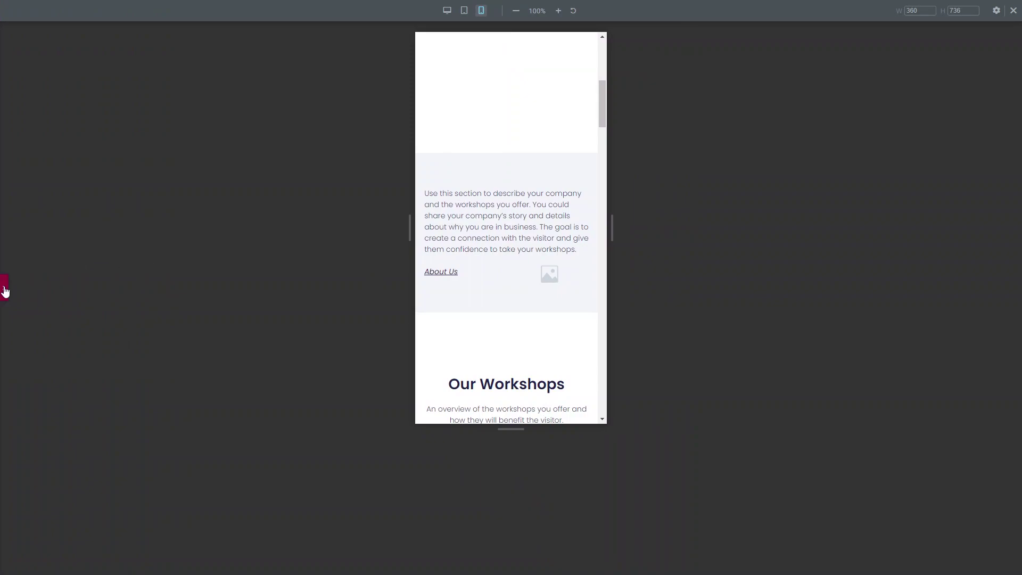
left_click(5, 289)
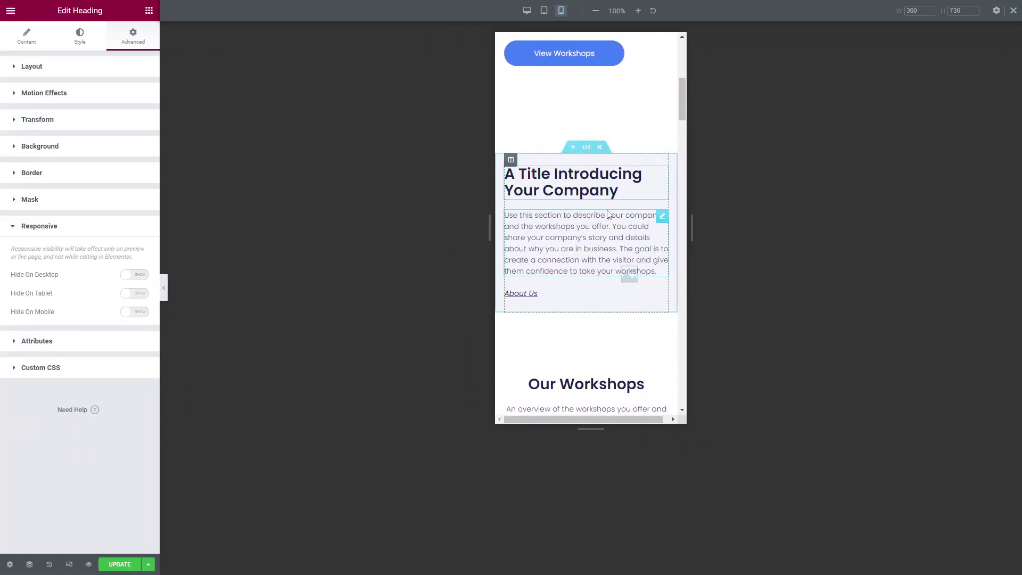
scroll(596, 214, "down", 5)
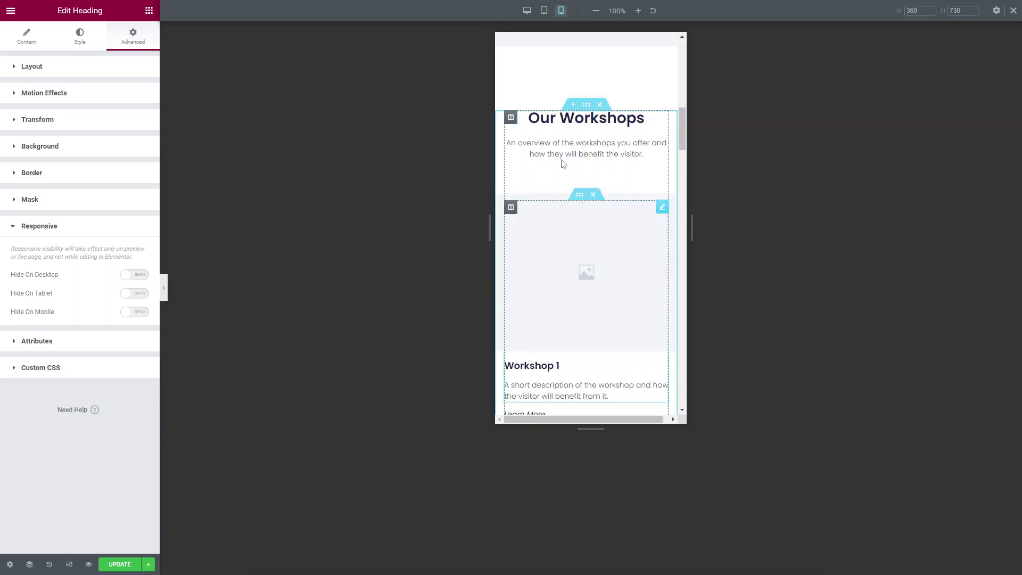
scroll(611, 317, "down", 2)
scroll(600, 308, "down", 20)
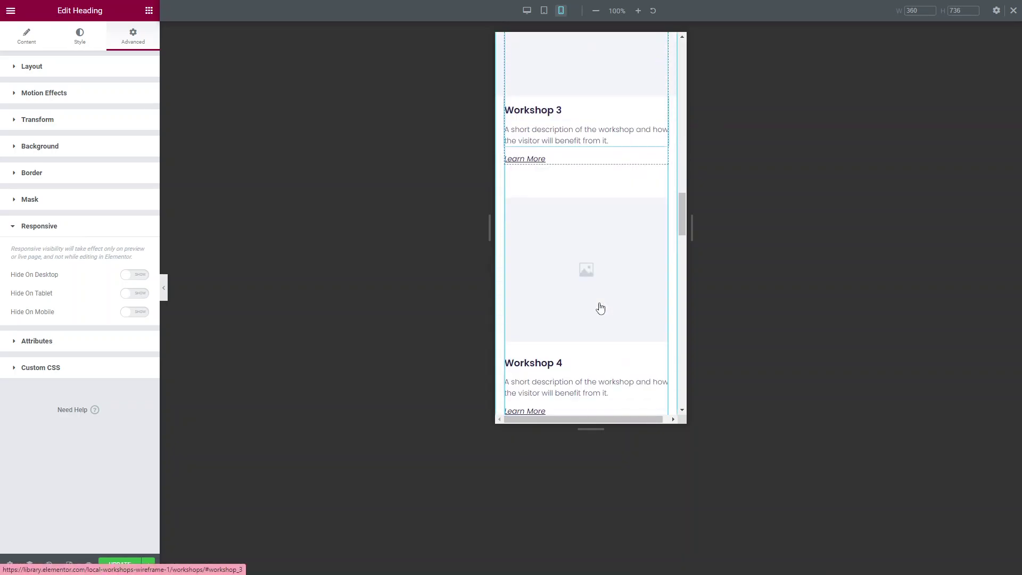
scroll(601, 303, "down", 6)
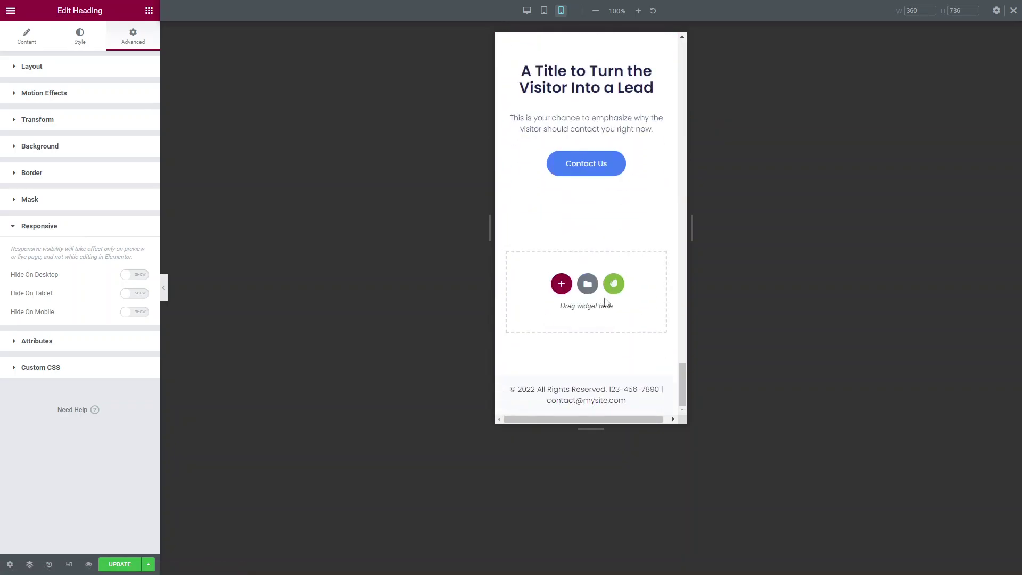
scroll(605, 301, "up", 1)
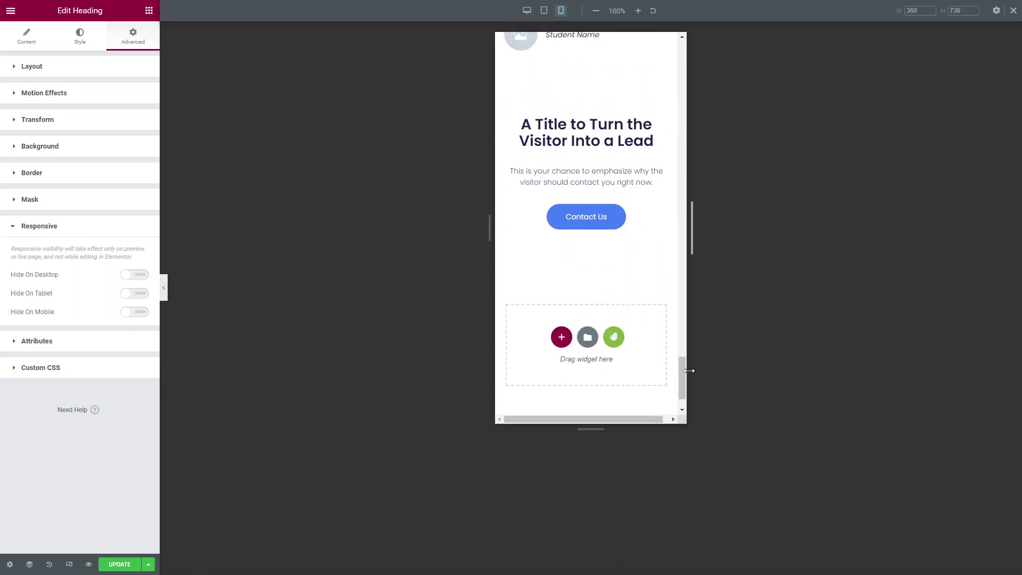
left_click_drag(682, 372, 701, 167)
scroll(669, 100, "up", 9)
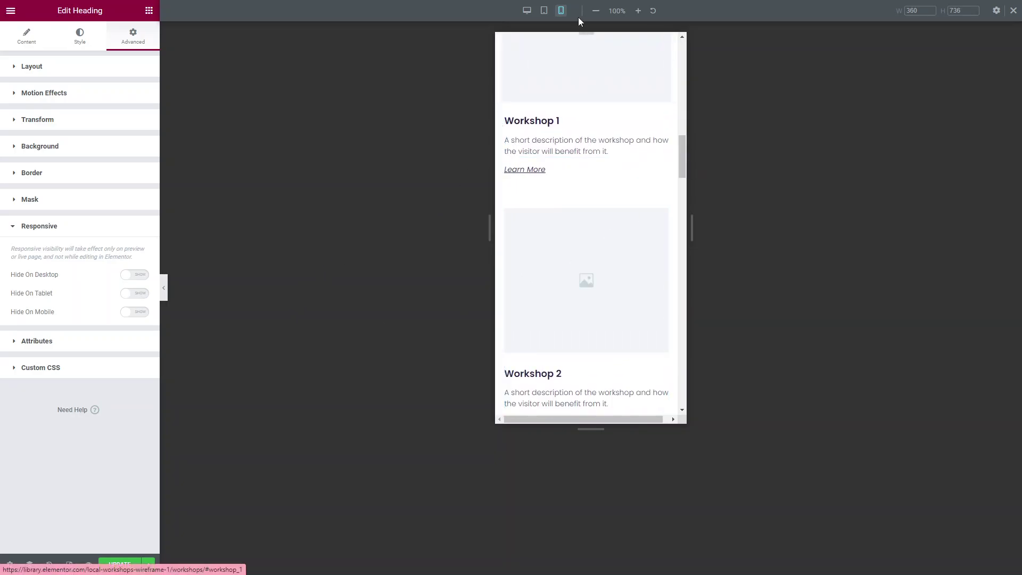
scroll(644, 217, "up", 2)
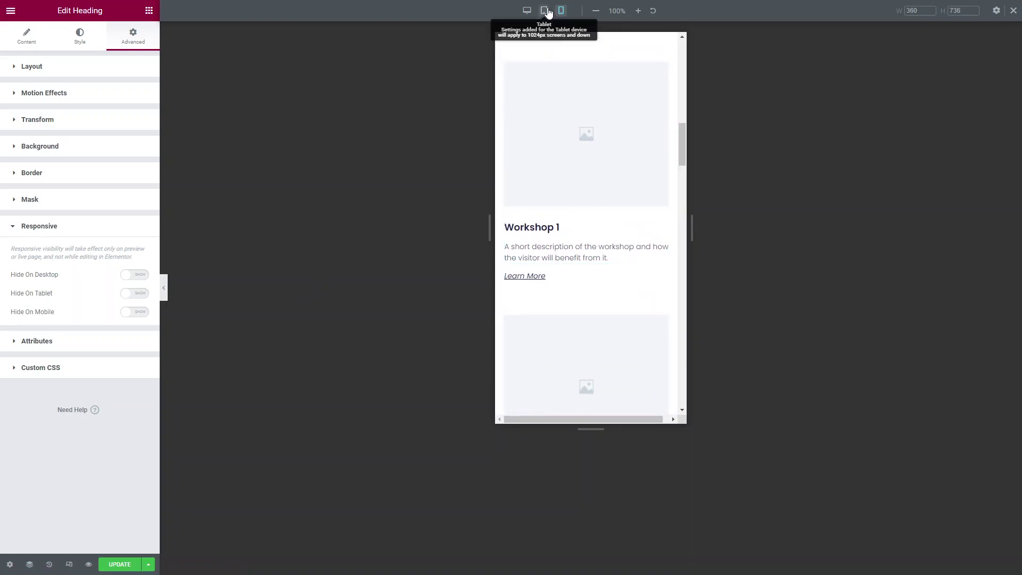
Step: At 766 px tablet width, switch the hero section's Reverse Columns (Tablet) on, then back off
left_click(544, 10)
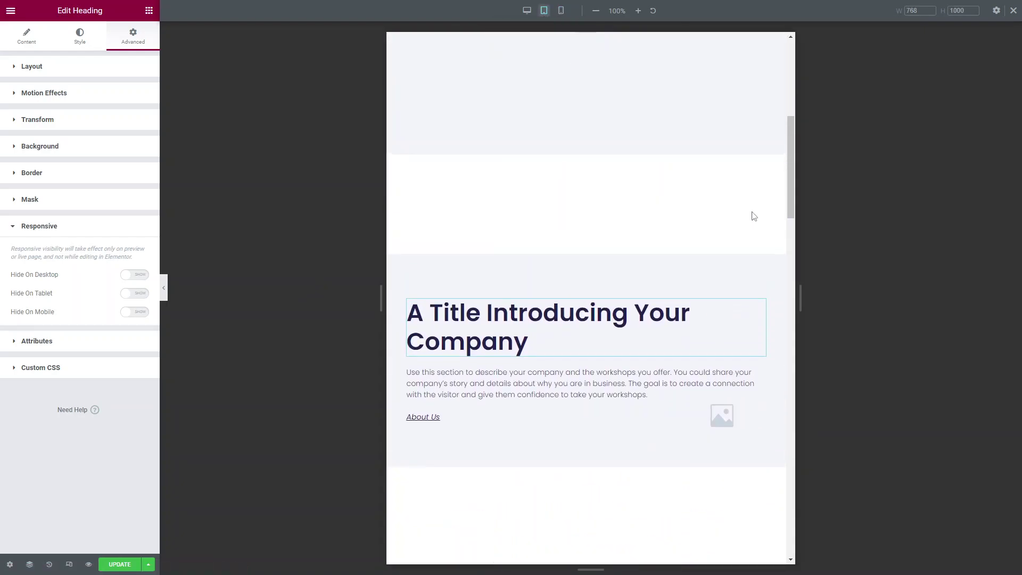
left_click_drag(791, 169, 773, 87)
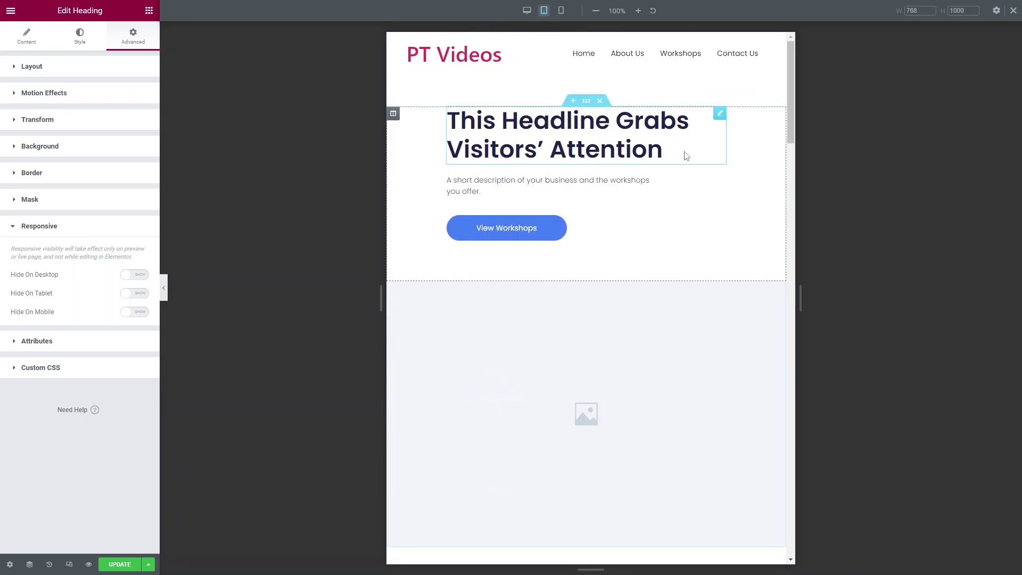
left_click(588, 100)
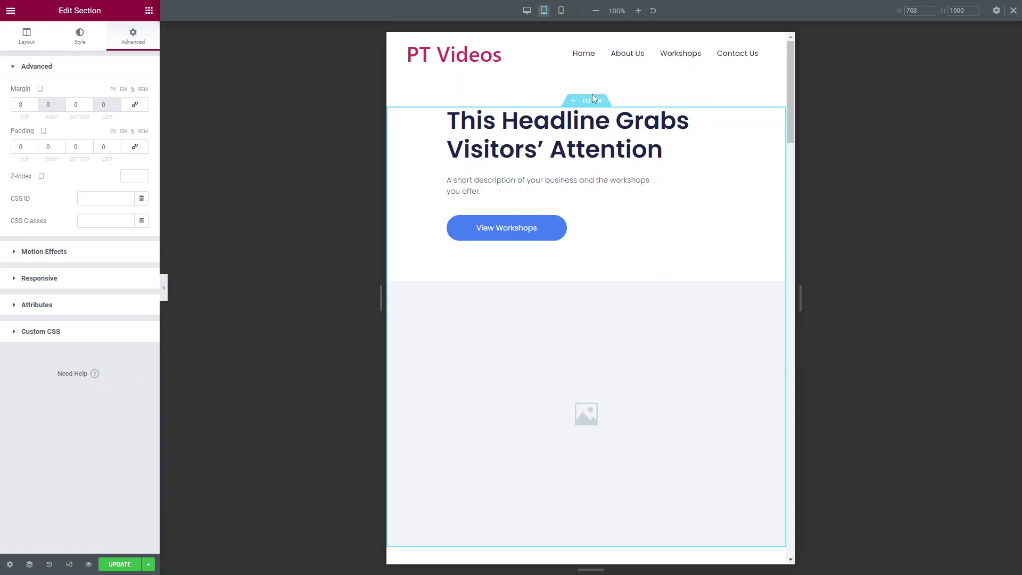
left_click(75, 279)
left_click(136, 143)
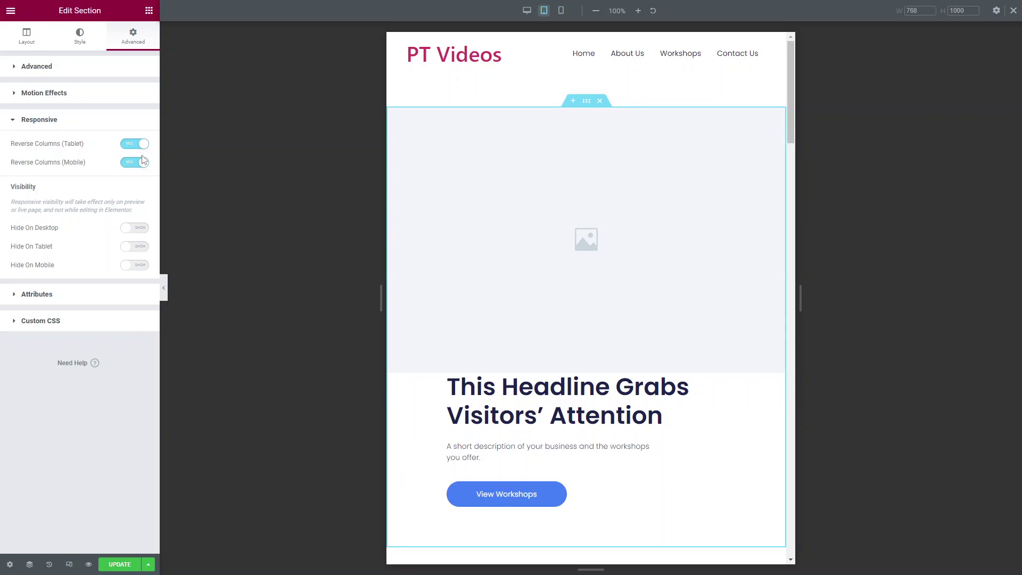
left_click(142, 149)
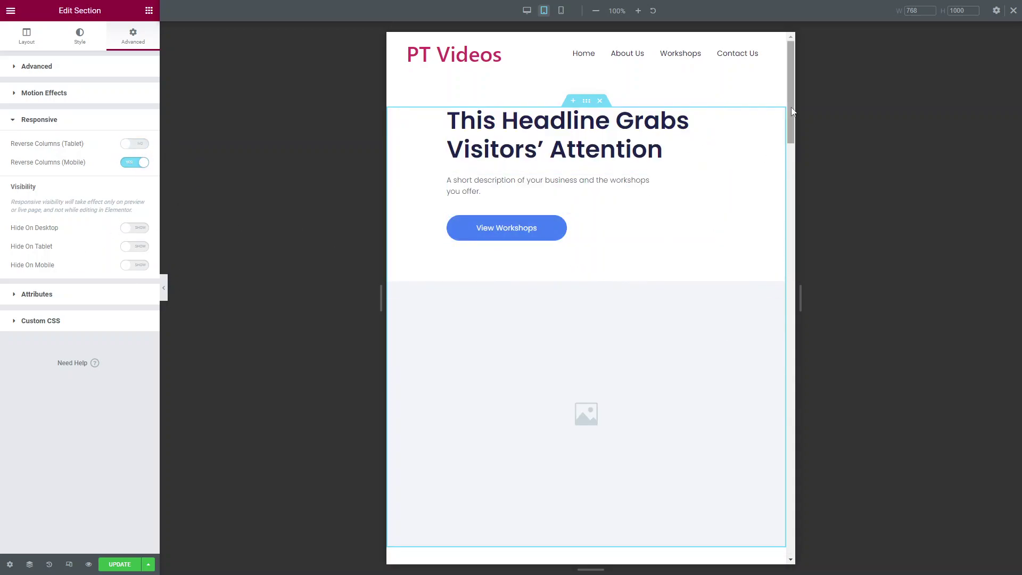
Step: Select the Workshop 1 column and compare its desktop and tablet layouts
scroll(789, 146, "down", 2)
left_click_drag(789, 146, 810, 266)
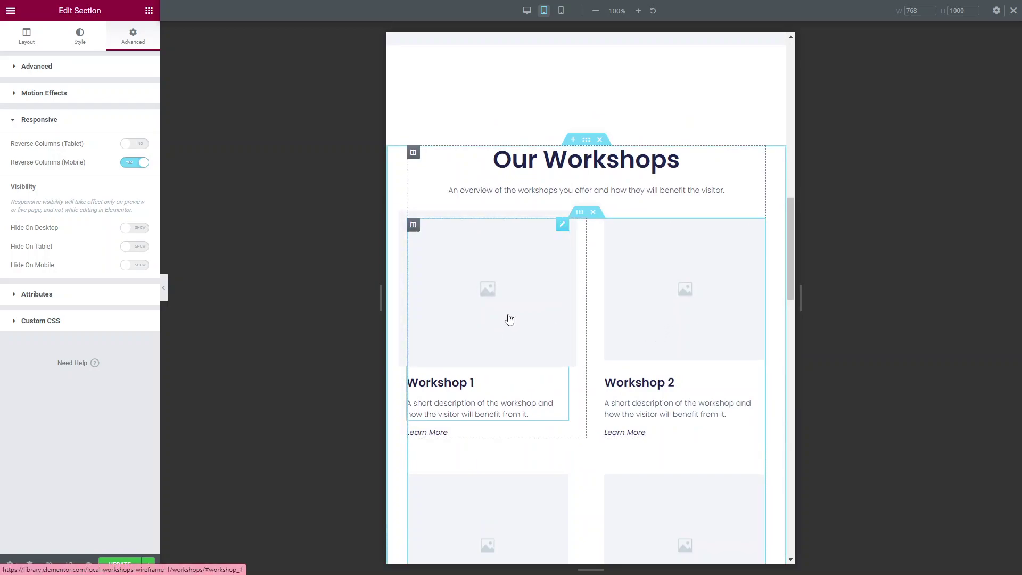
left_click(415, 230)
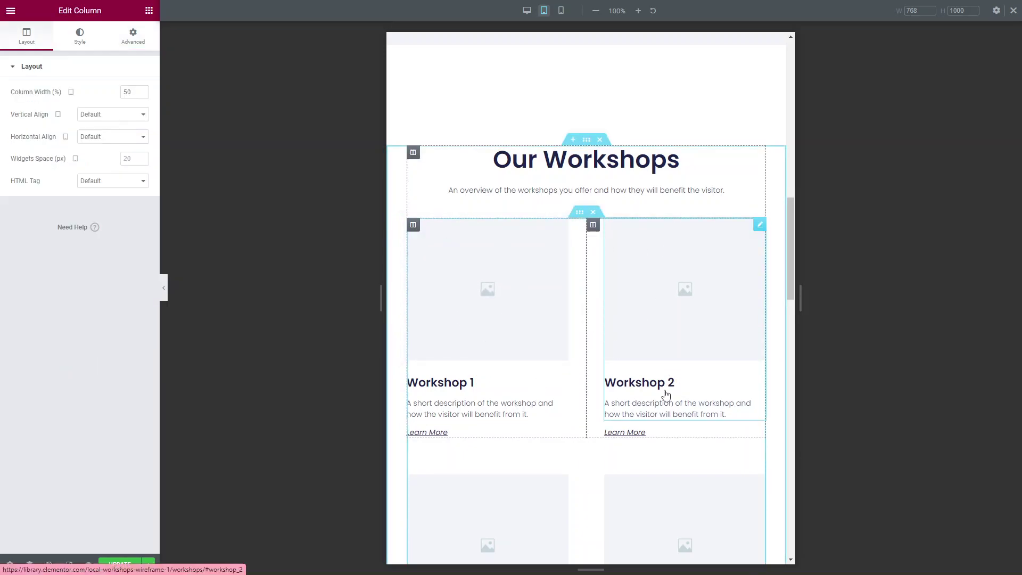
left_click(527, 11)
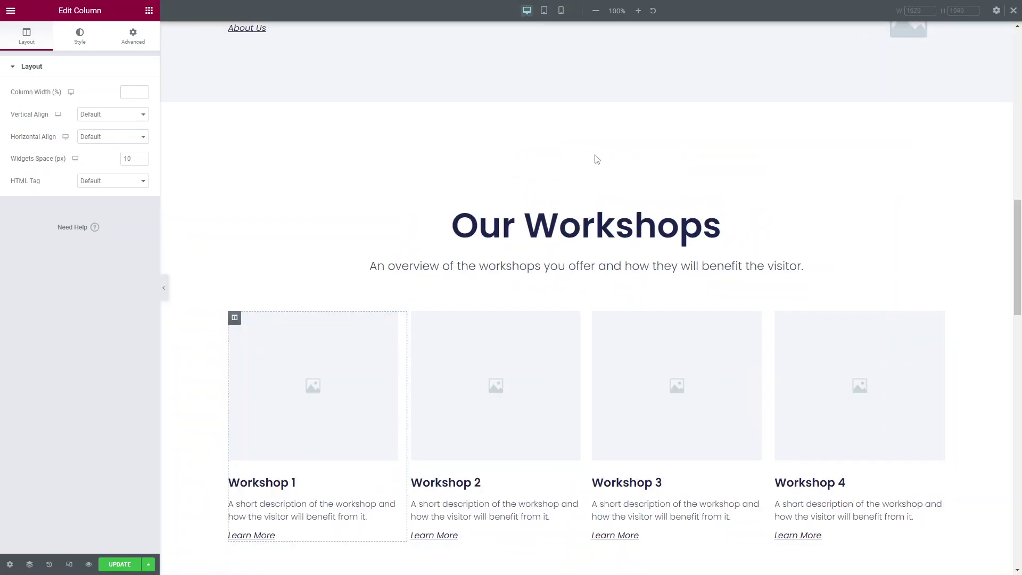
left_click(546, 12)
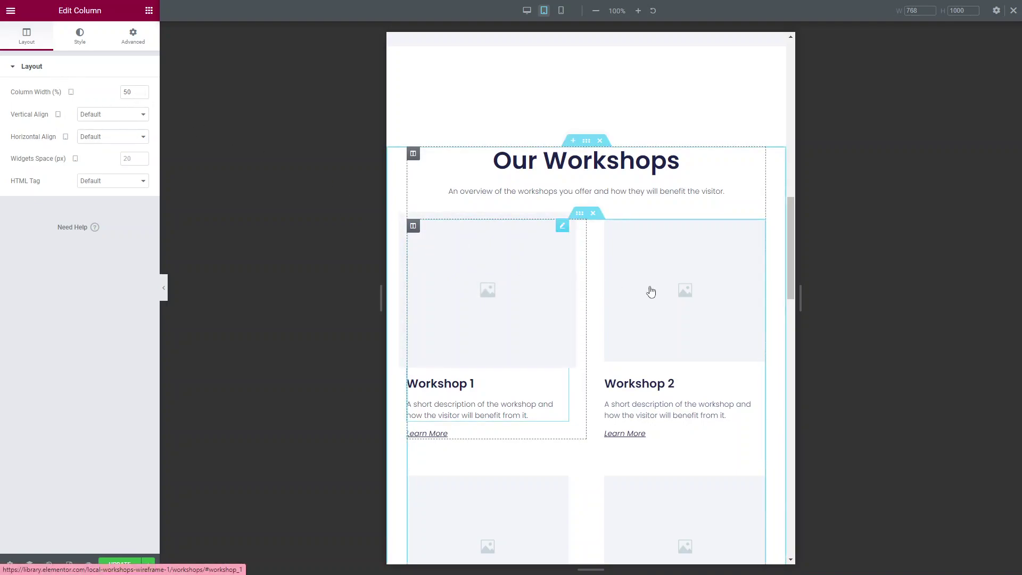
Step: Enter 10 as Workshop 1's tablet column width and scroll to check the grid
scroll(571, 466, "down", 1)
scroll(579, 449, "up", 1)
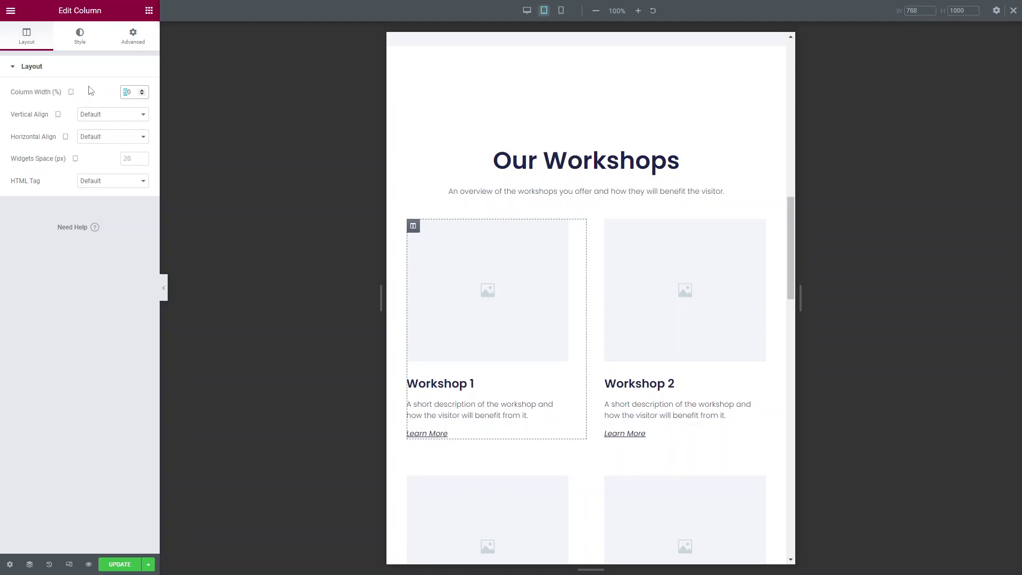
type("100")
scroll(585, 298, "down", 5)
scroll(623, 335, "up", 2)
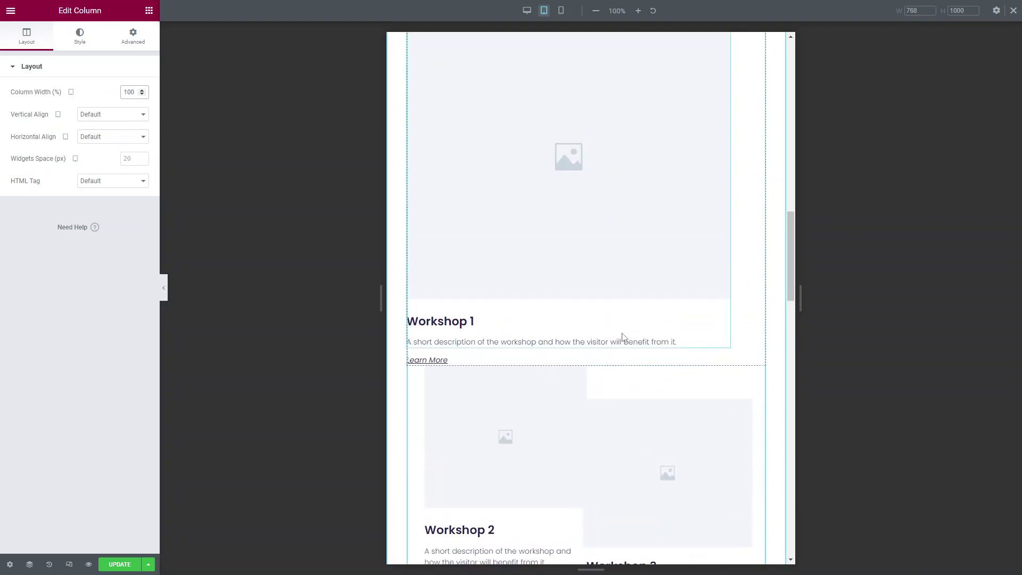
scroll(580, 357, "down", 2)
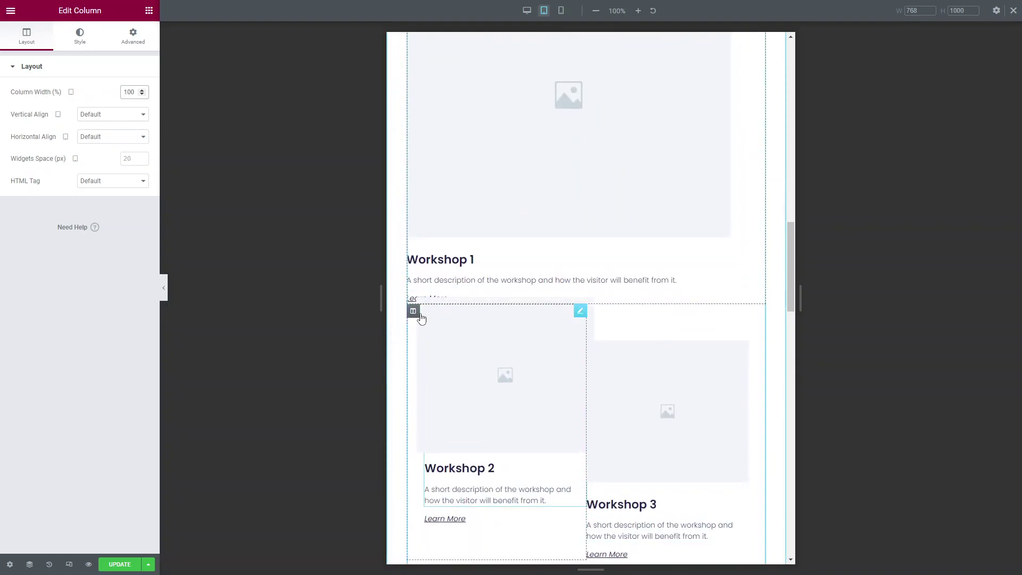
scroll(596, 386, "down", 2)
scroll(733, 383, "up", 1)
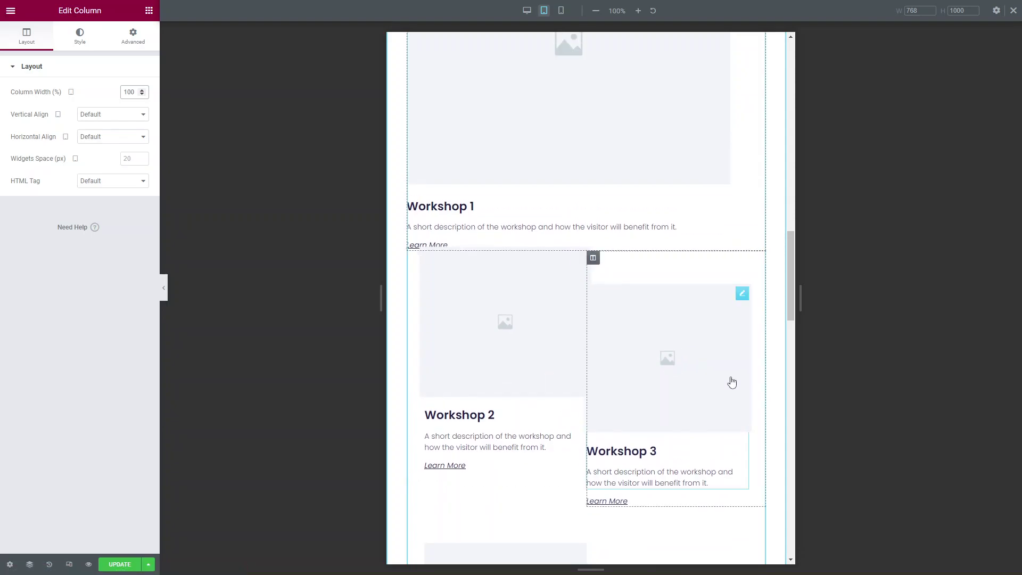
scroll(591, 412, "down", 4)
scroll(653, 355, "up", 1)
scroll(614, 351, "down", 1)
scroll(610, 353, "up", 2)
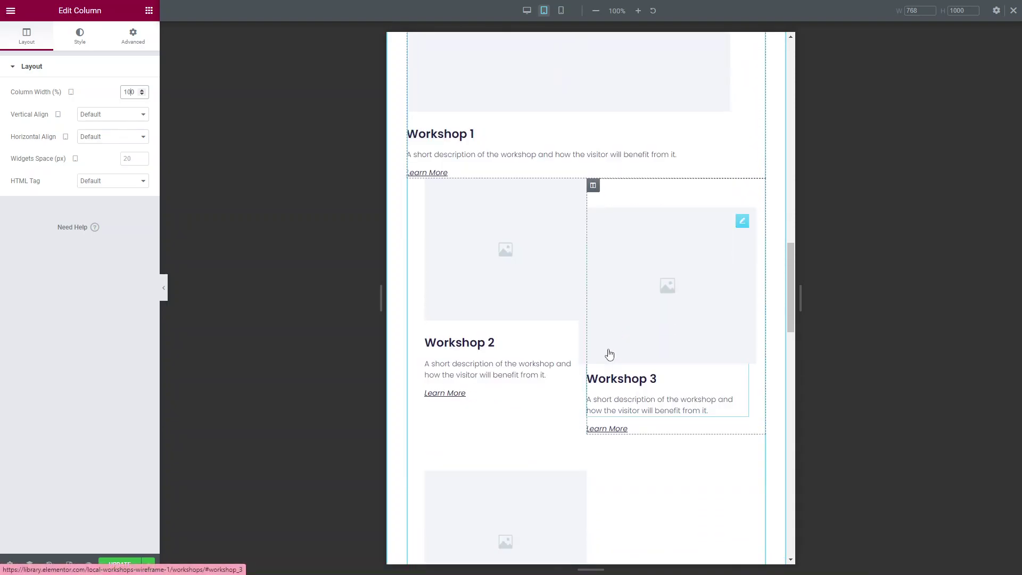
scroll(609, 353, "down", 1)
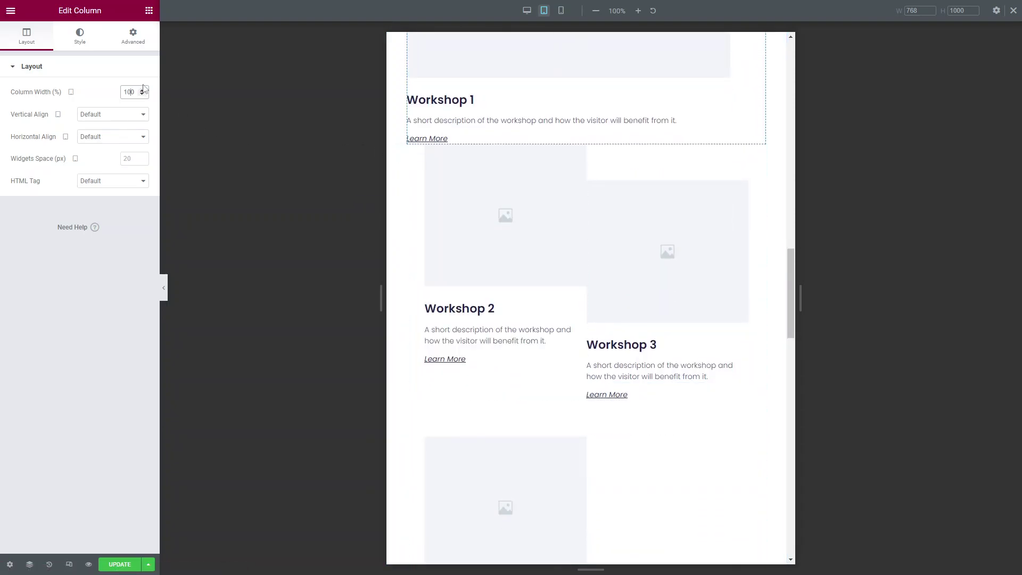
Step: Try a 100% tablet width for the Workshop 2 column, then set it back to 50
left_click(412, 151)
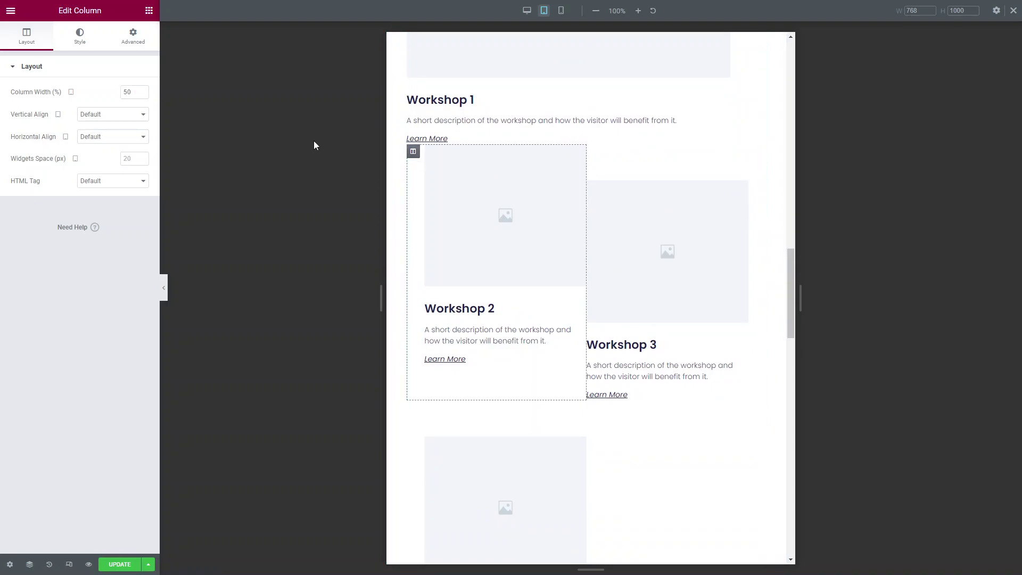
double_click(130, 90)
type("100")
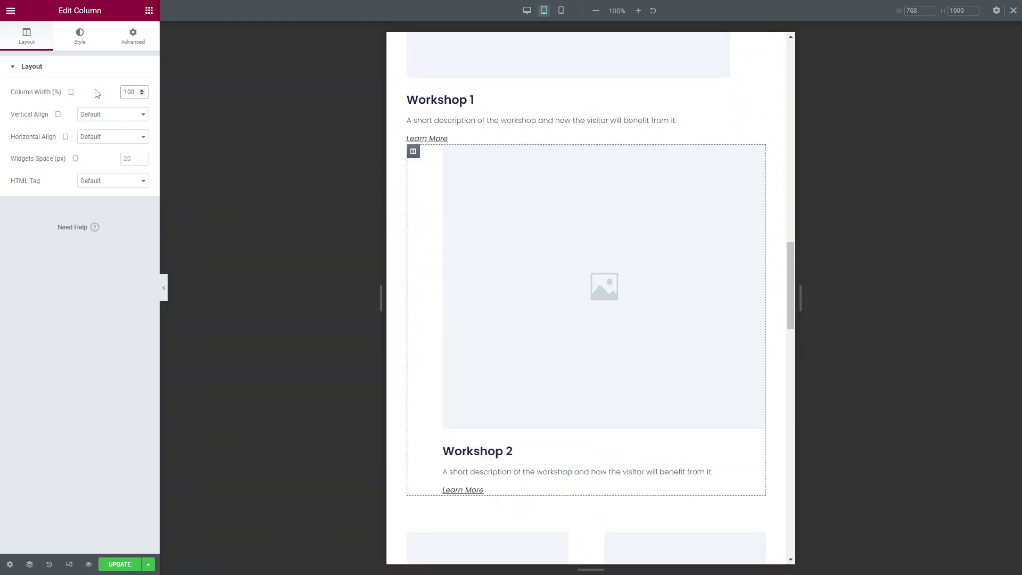
scroll(784, 305, "up", 9)
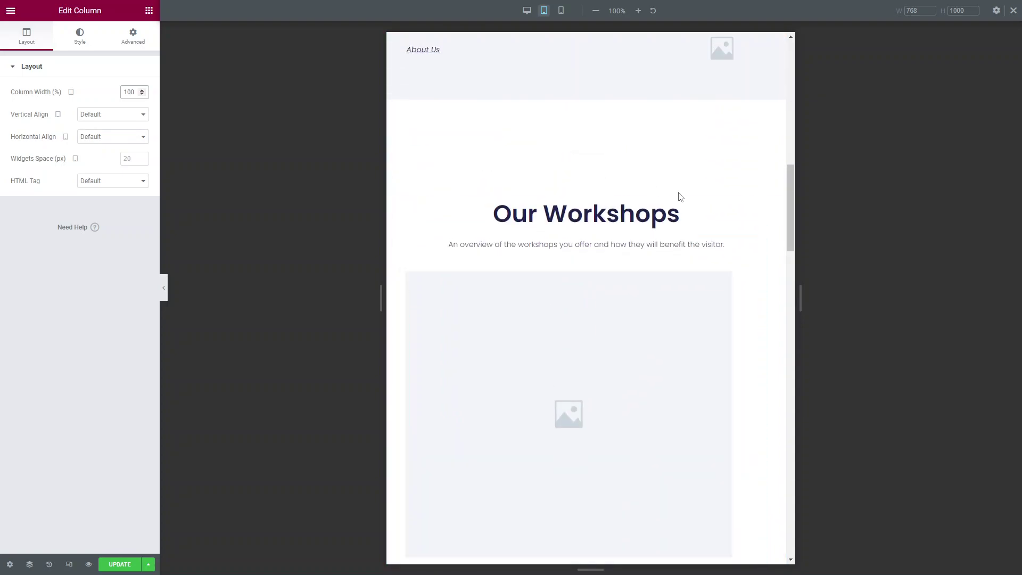
scroll(680, 197, "down", 10)
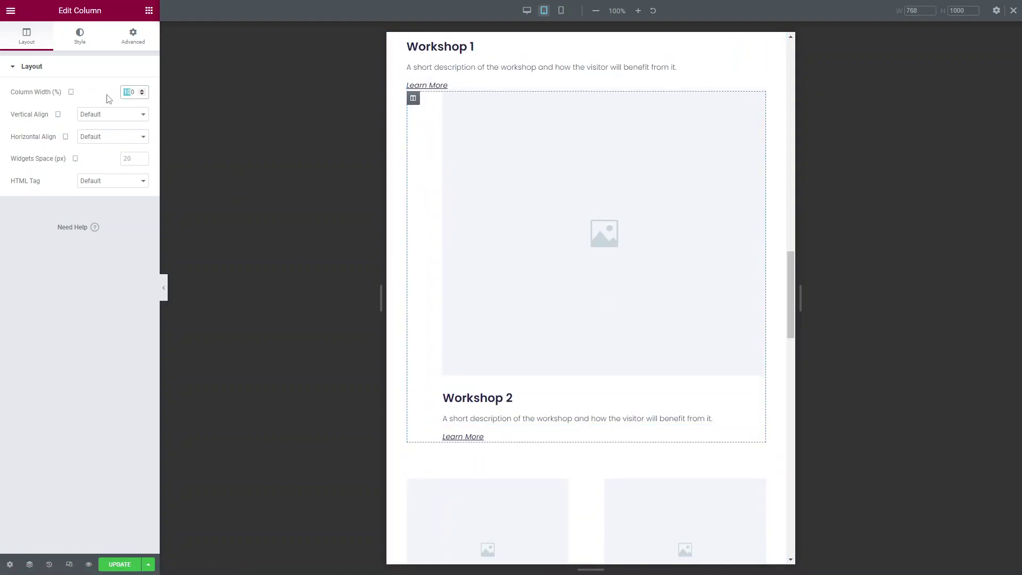
type("50")
scroll(461, 201, "up", 7)
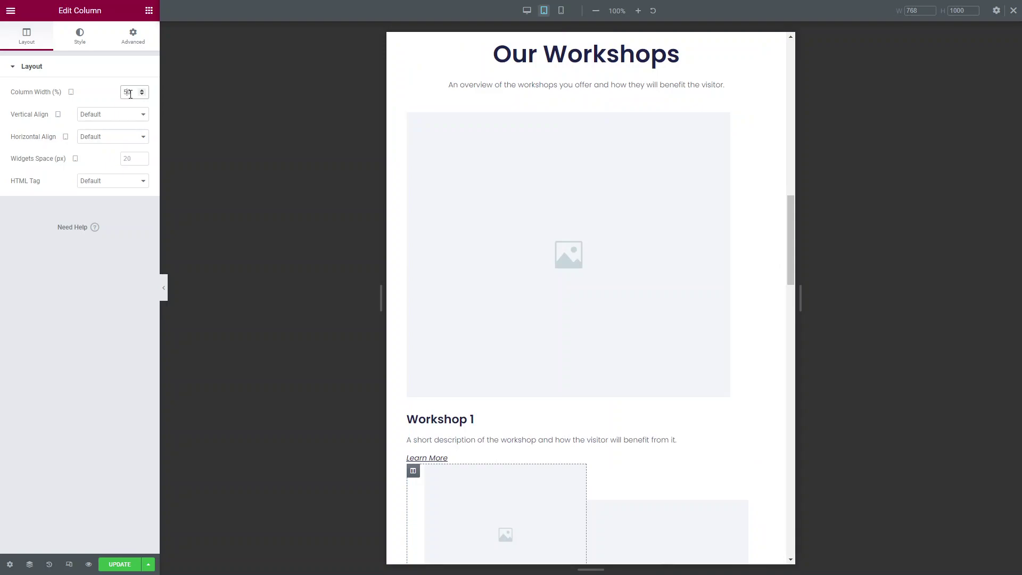
Step: Set the Workshop 1 column's tablet width back to 50 and check the desktop grid
left_click(413, 119)
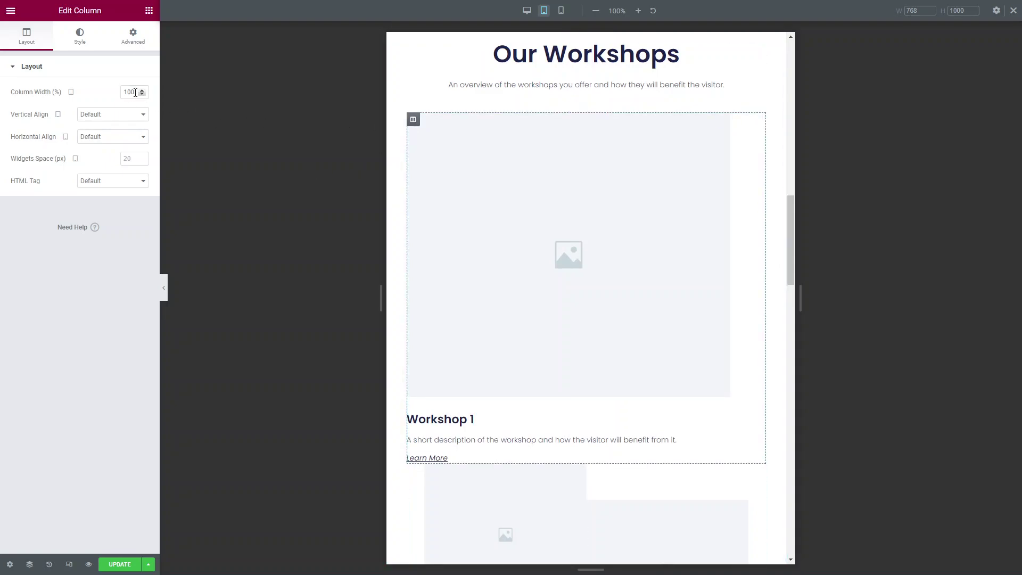
left_click_drag(131, 93, 124, 93)
type("50")
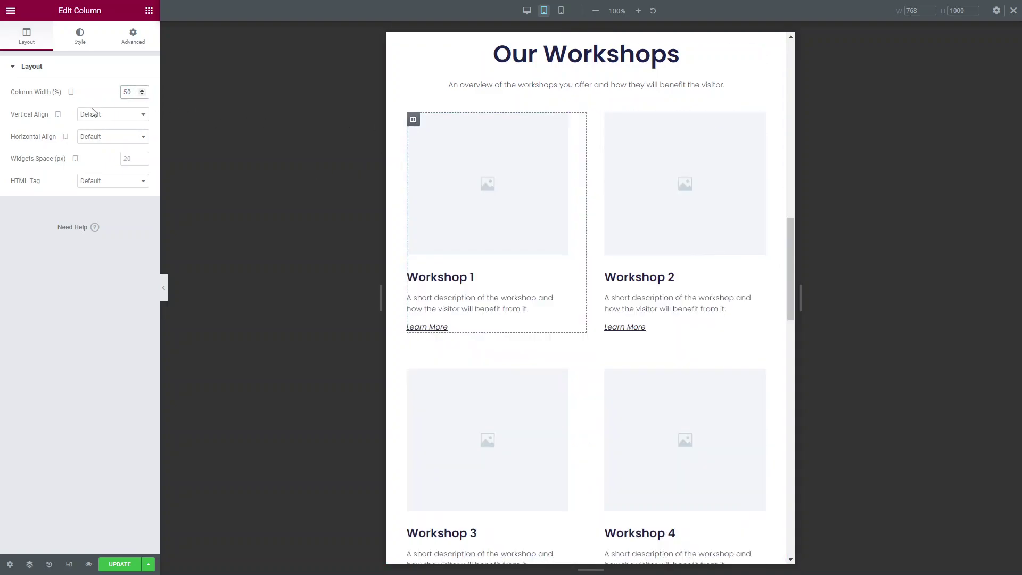
left_click(525, 11)
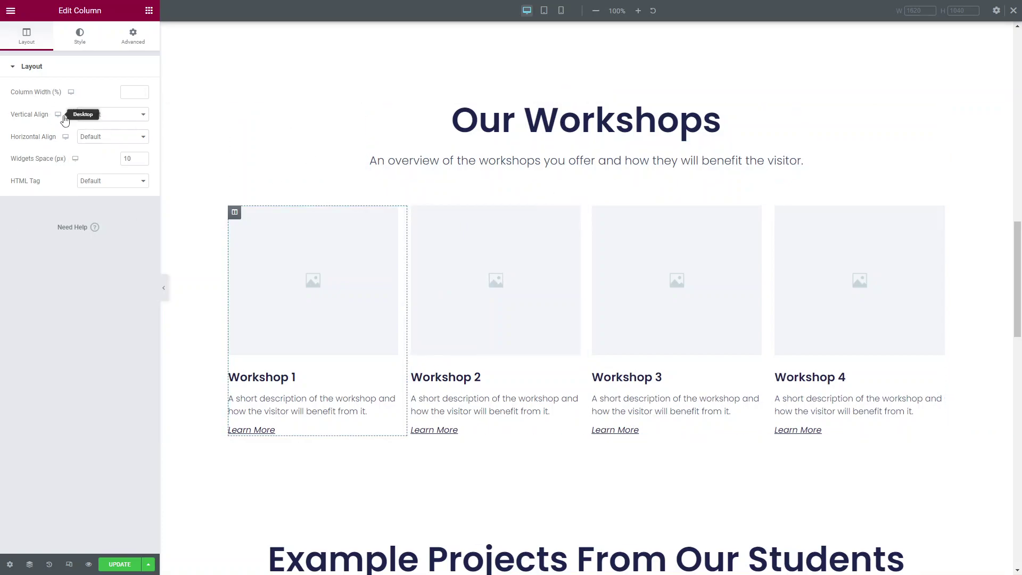
left_click(66, 149)
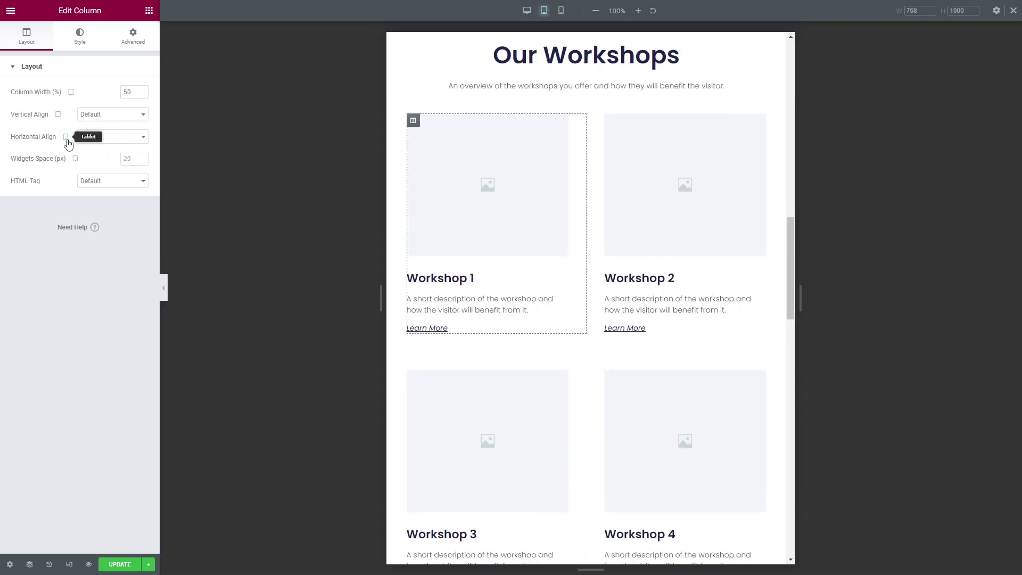
left_click(66, 161)
left_click(73, 155)
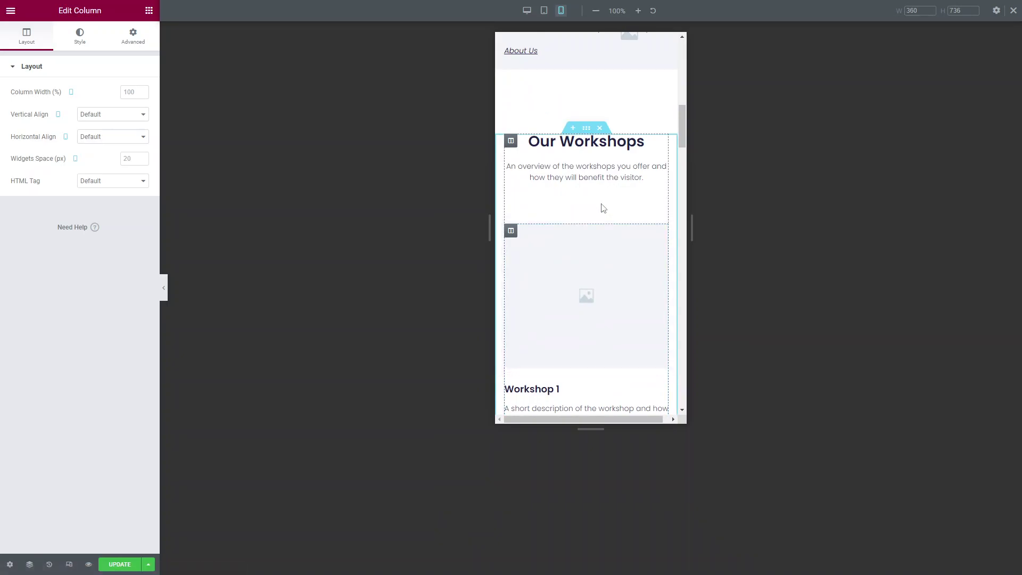
left_click(73, 38)
left_click(41, 43)
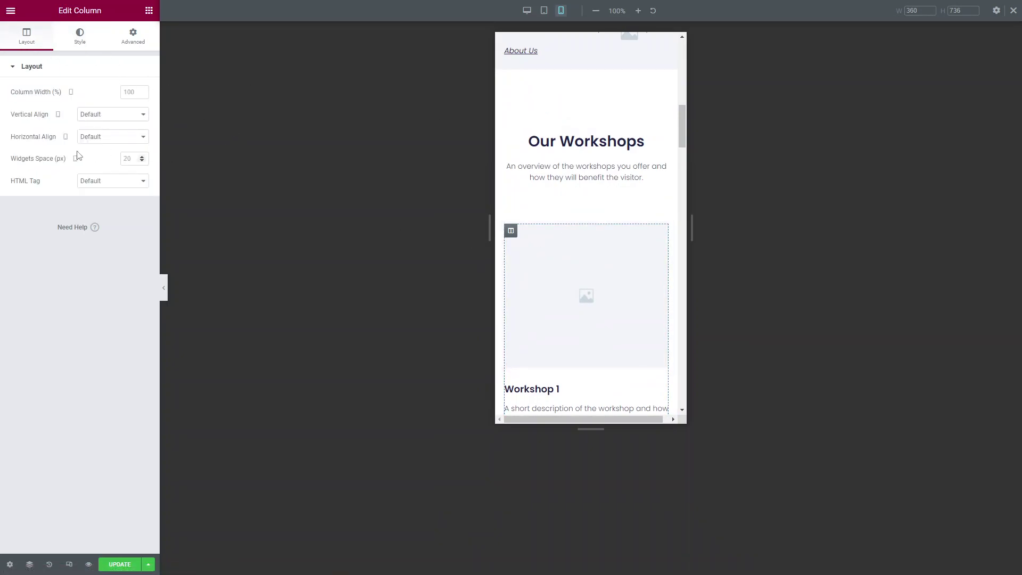
left_click(71, 93)
left_click(71, 66)
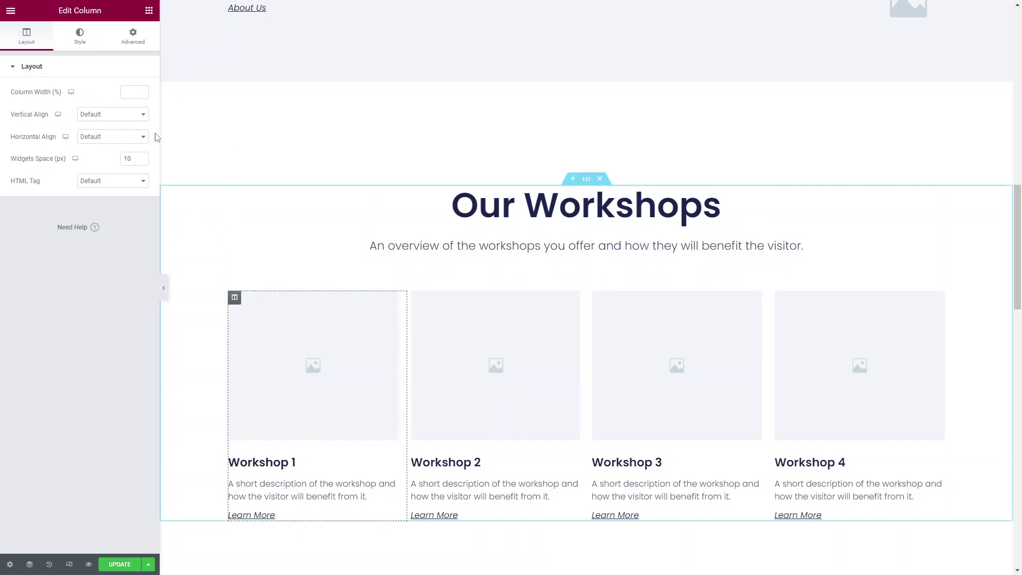
left_click(71, 92)
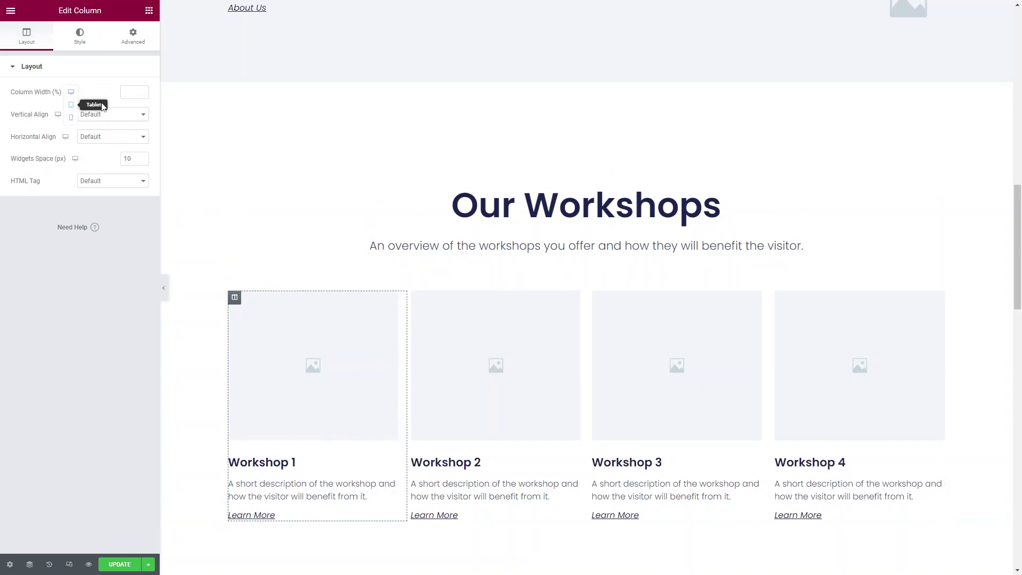
left_click(71, 105)
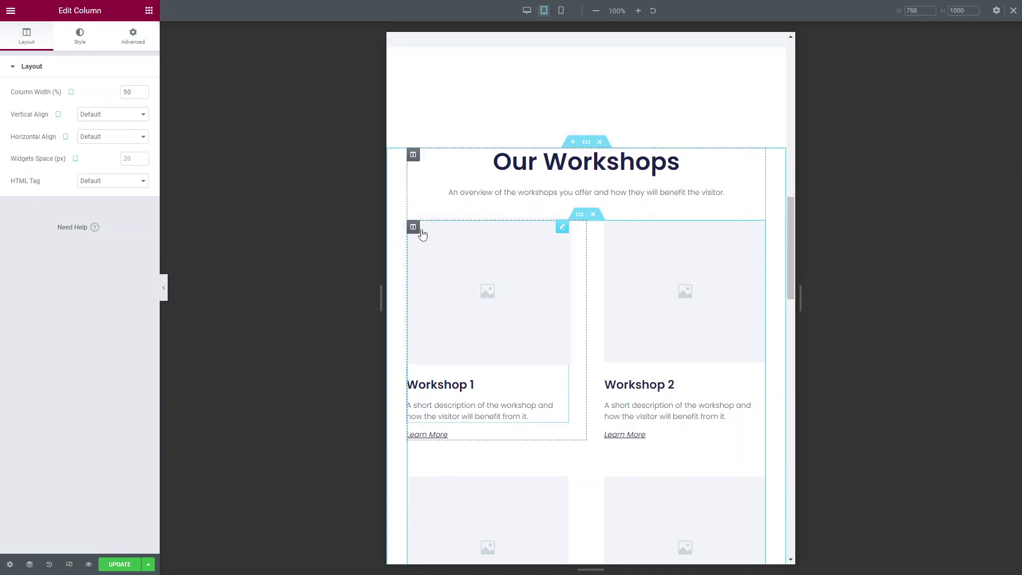
left_click(72, 94)
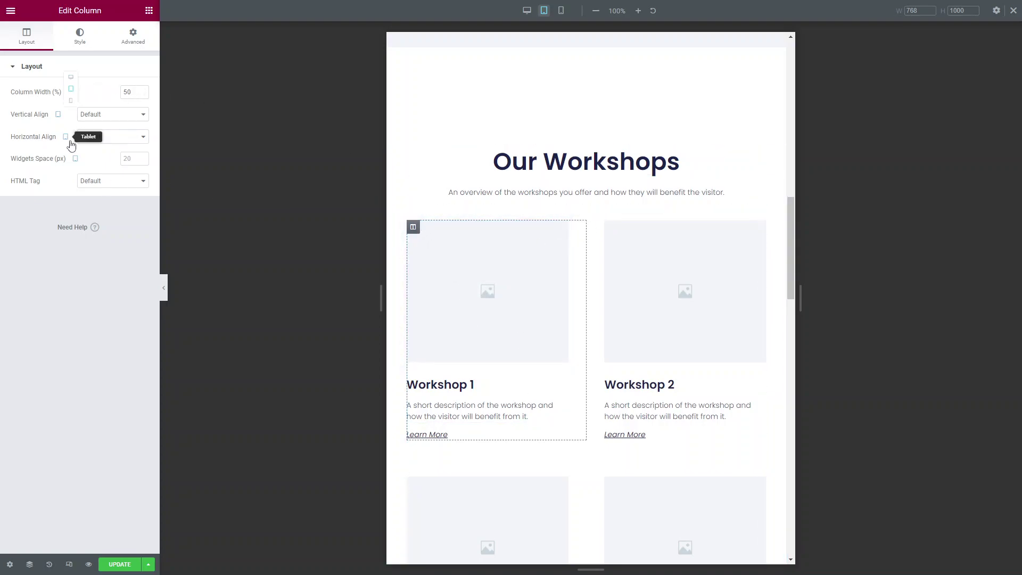
left_click(72, 105)
scroll(631, 287, "up", 5)
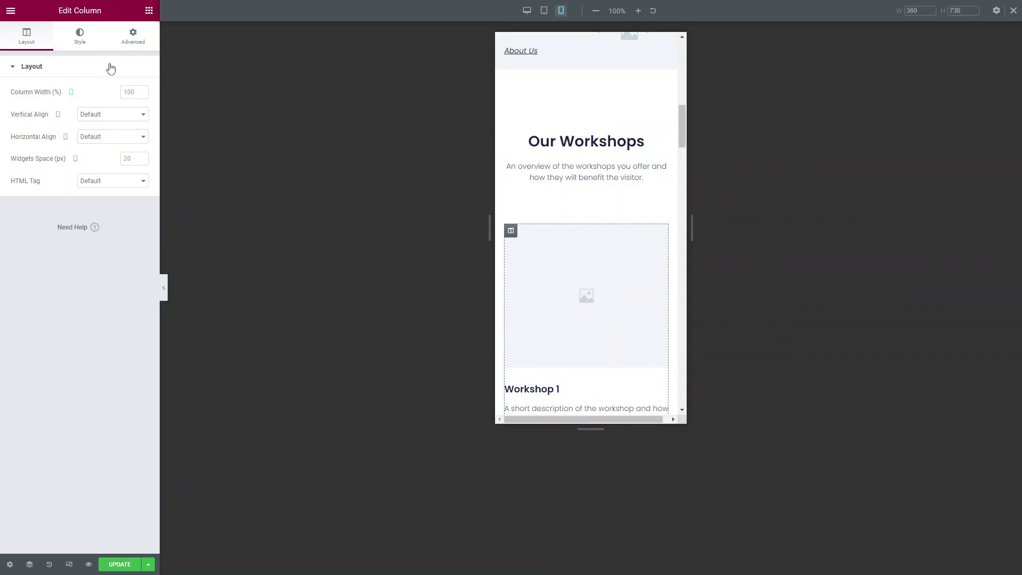
left_click(72, 94)
Step: Return to the desktop preview and select the Our Workshops heading
left_click(82, 64)
scroll(610, 348, "down", 2)
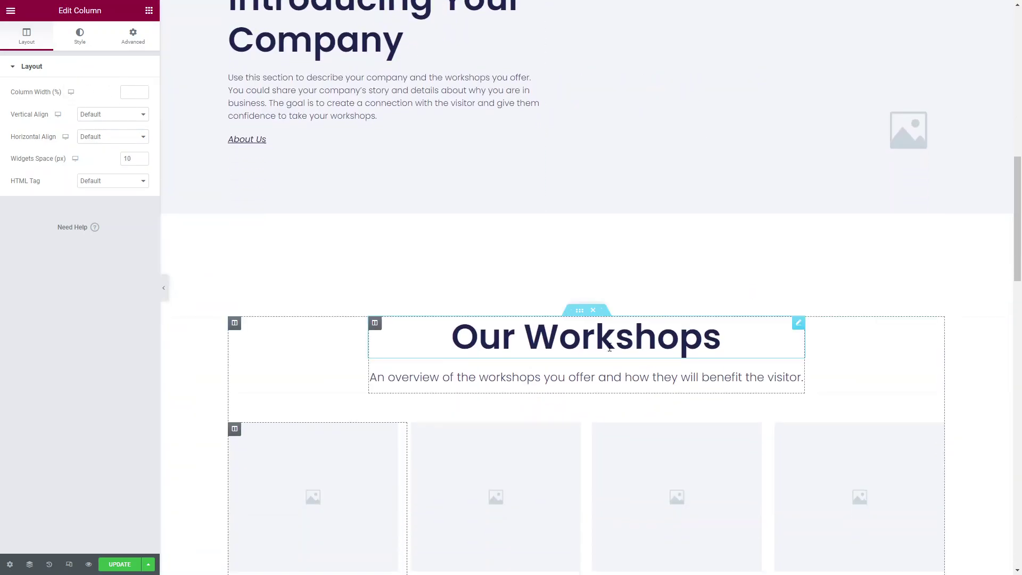
left_click(610, 349)
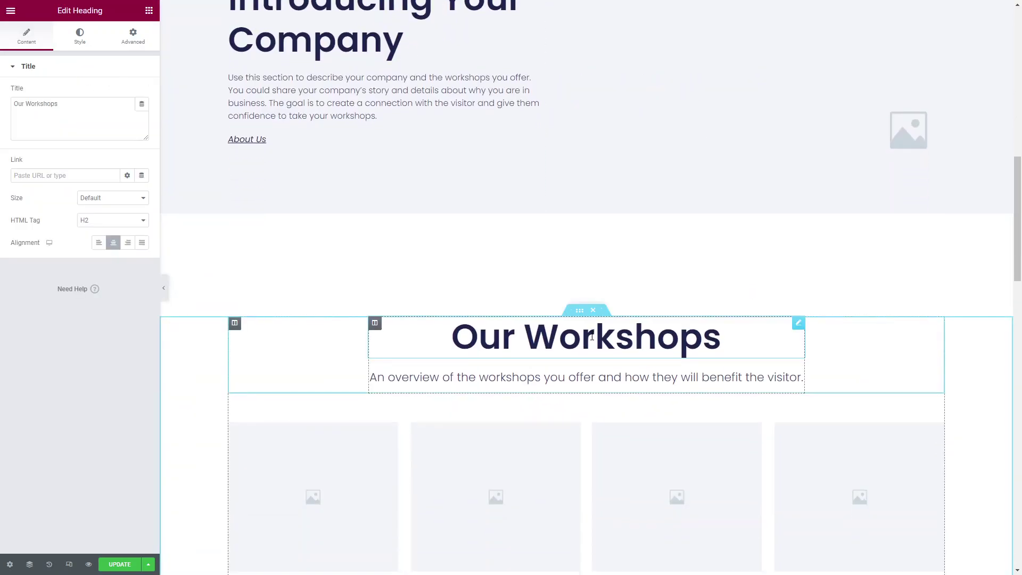
Step: Review the heading's typography font size per device: 65 on desktop, 45 on tablet
left_click(88, 46)
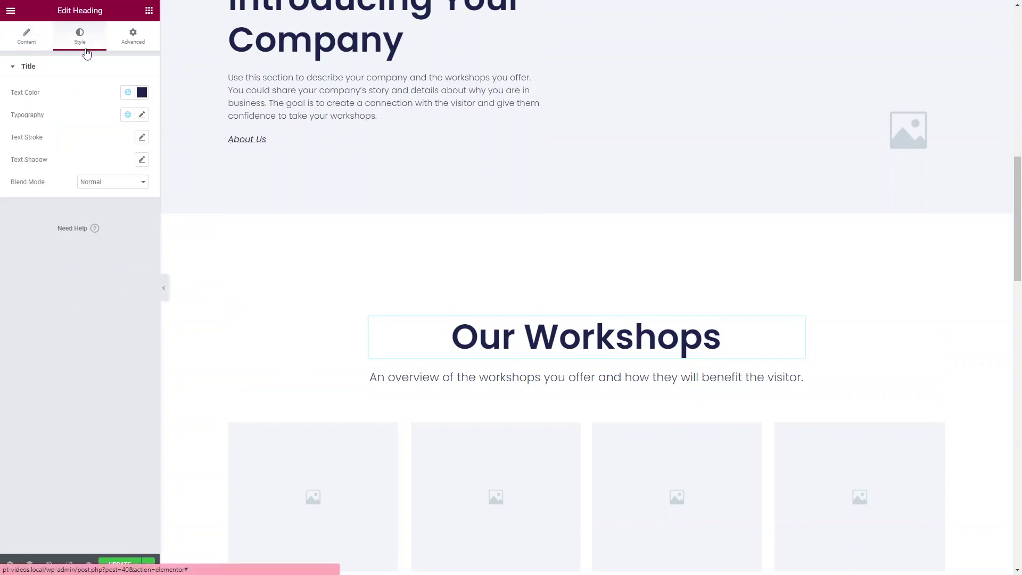
left_click(142, 116)
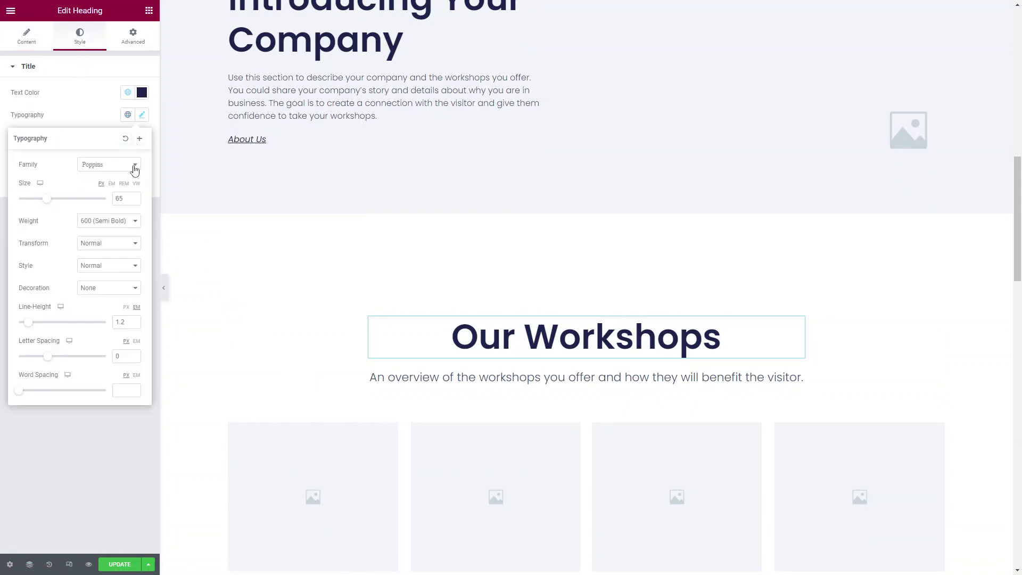
left_click(40, 183)
left_click(41, 197)
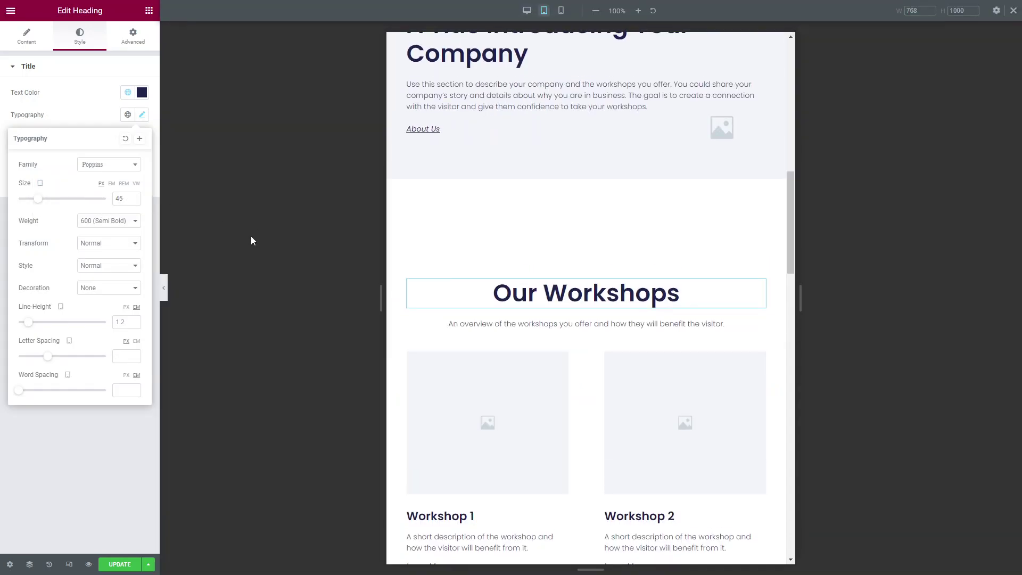
left_click(41, 183)
left_click(40, 173)
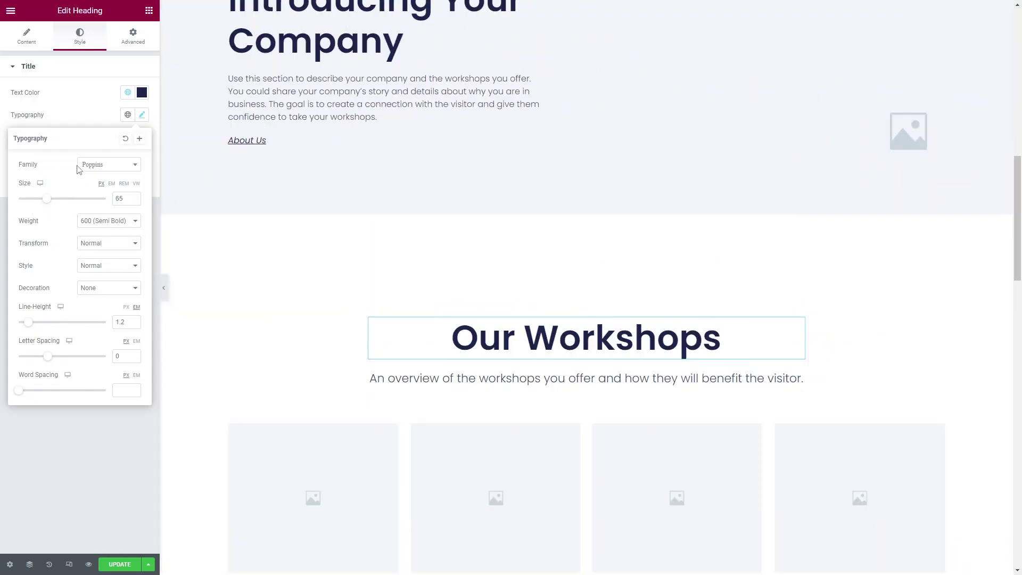
left_click(101, 103)
left_click(133, 37)
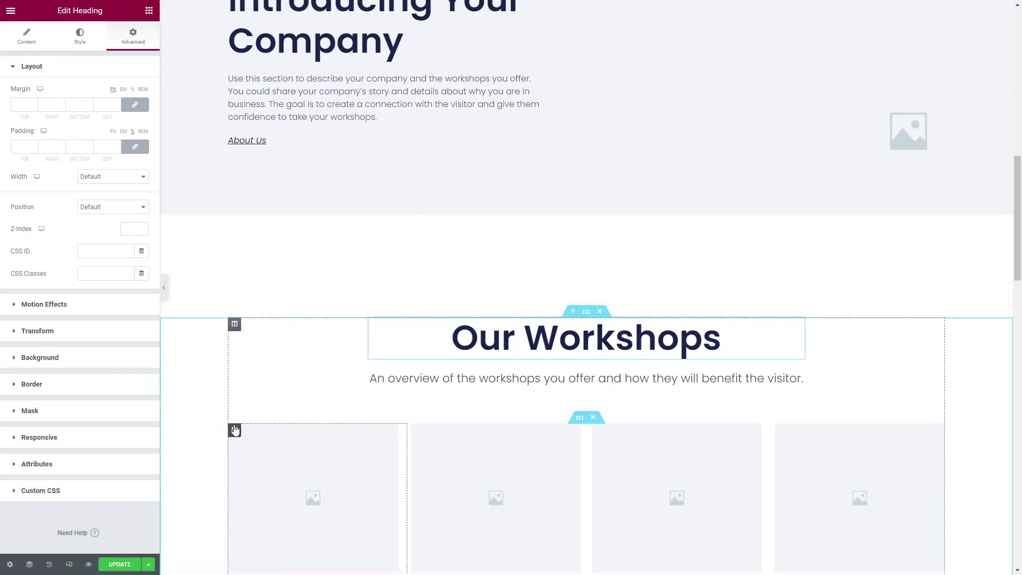
Step: Check the Workshop 1 column's right margin per device: 5 desktop, 10 tablet, 0 mobile
left_click(235, 430)
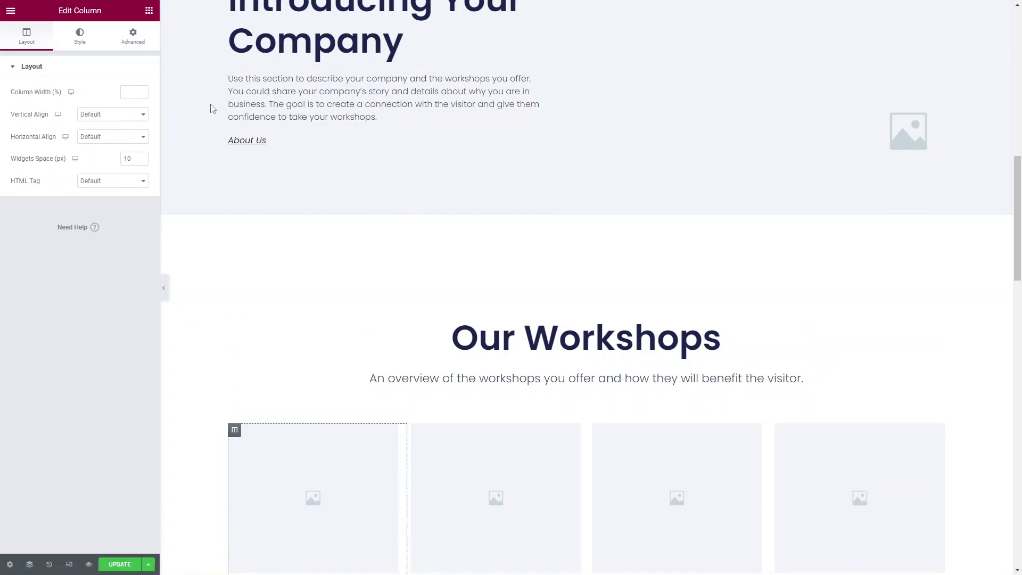
left_click(133, 37)
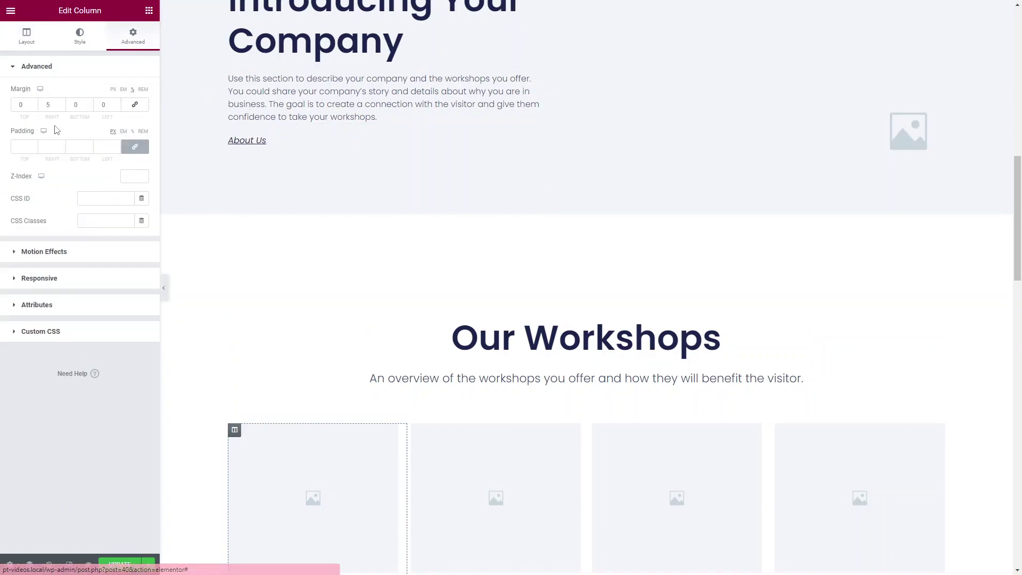
left_click(40, 102)
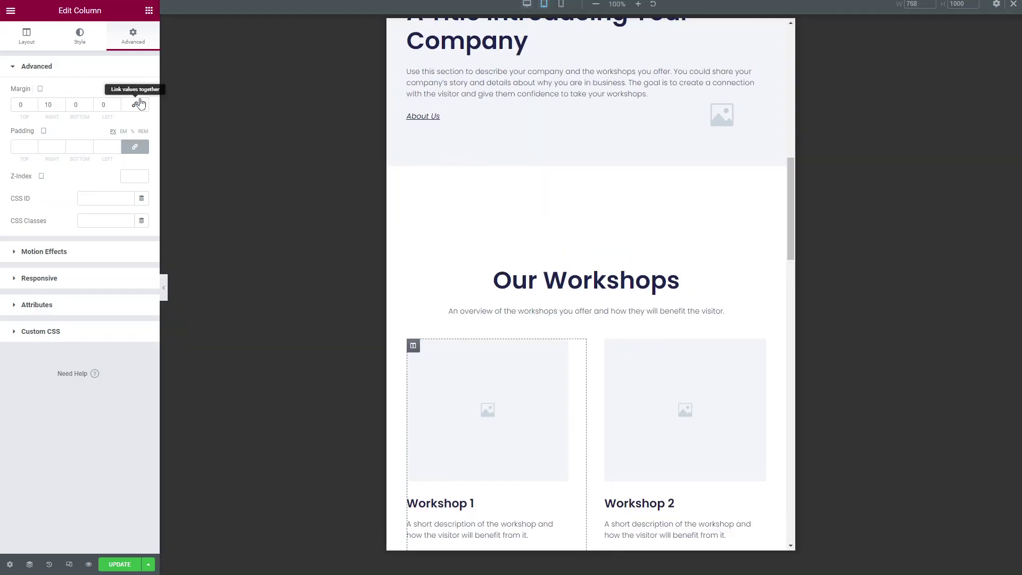
scroll(463, 295, "down", 2)
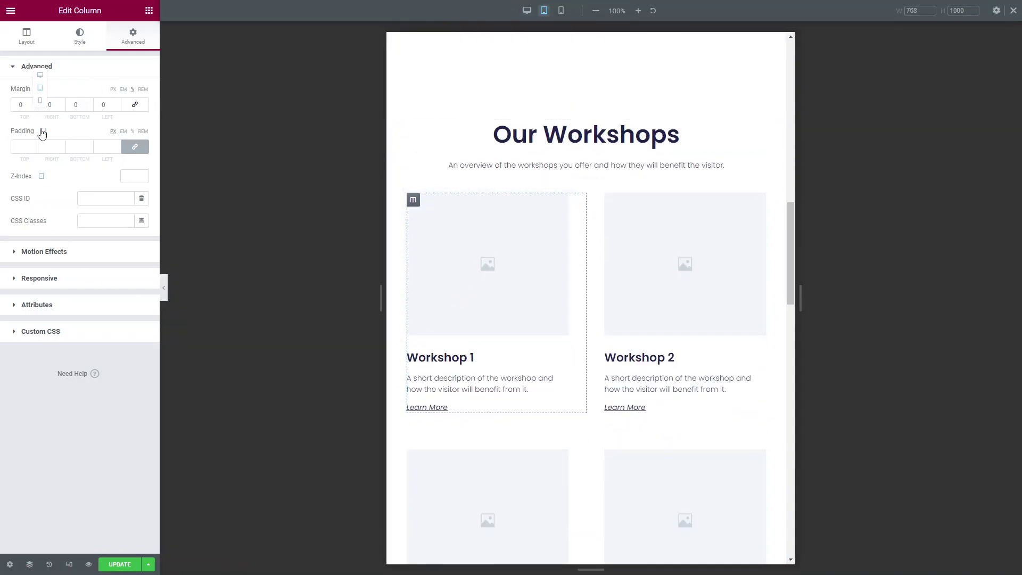
left_click(41, 113)
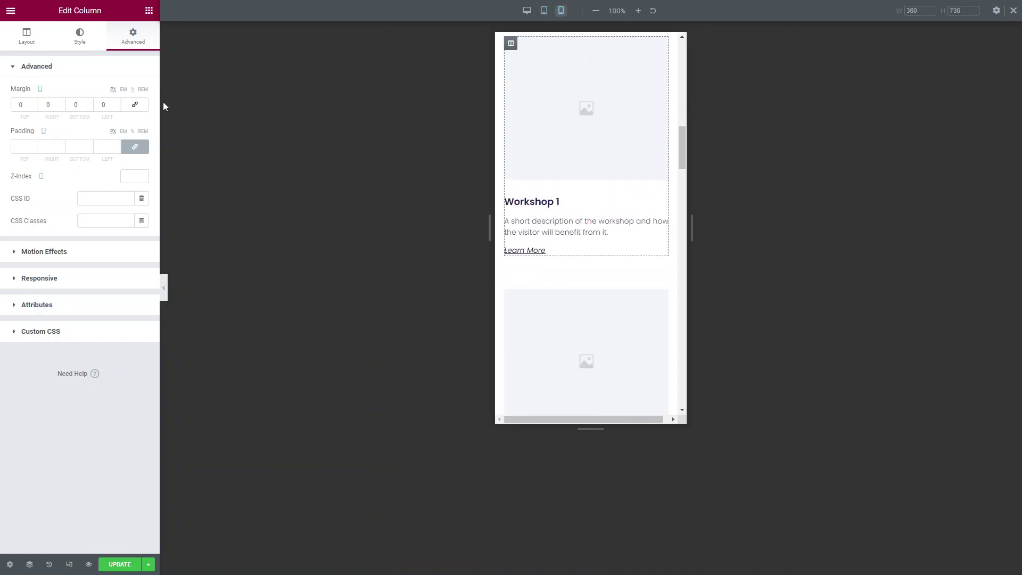
scroll(538, 228, "down", 1)
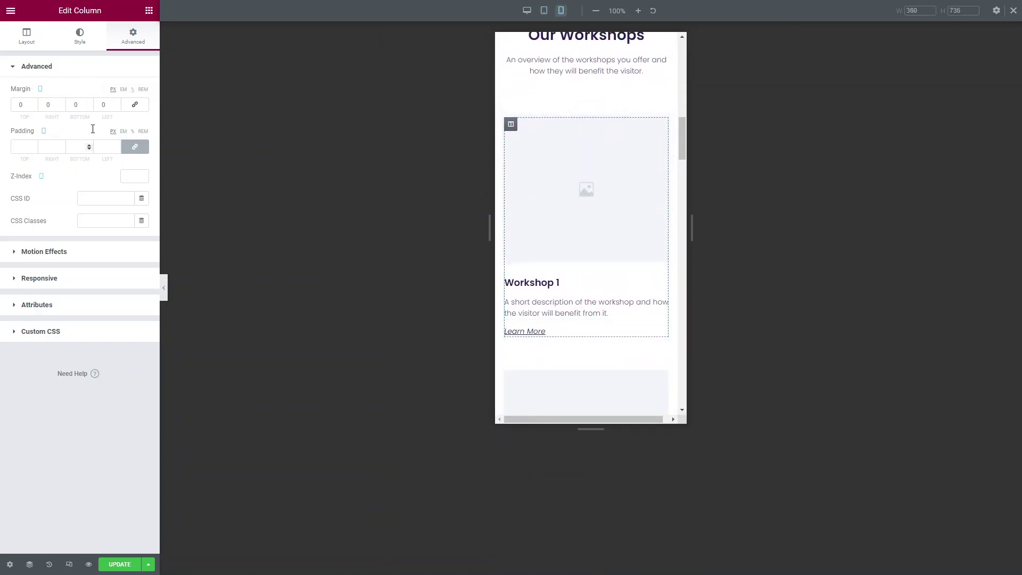
left_click(41, 86)
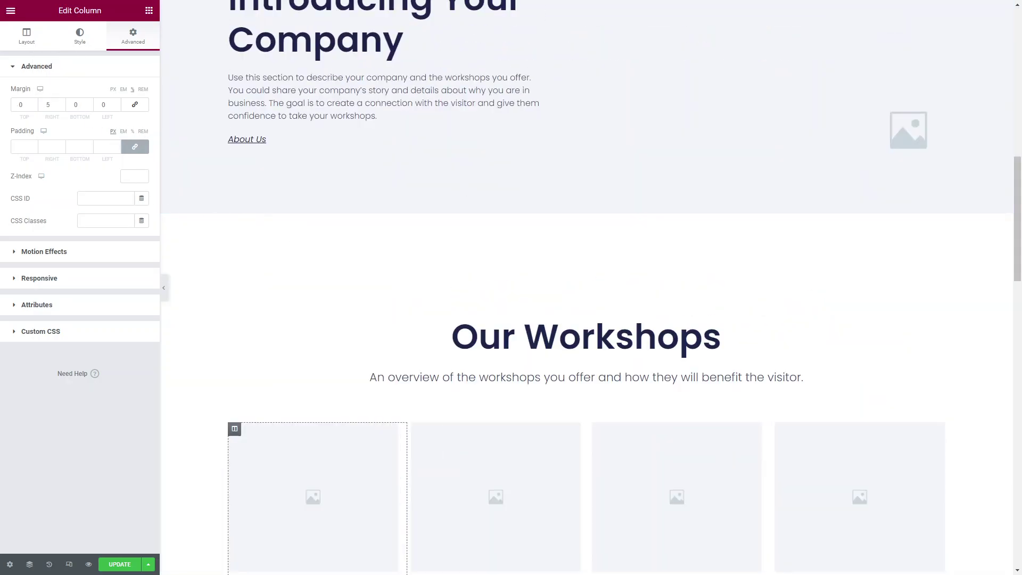
Step: Look over the Workshop 1 column's Border and Typography style options, then return to Layout
left_click(84, 39)
left_click(59, 151)
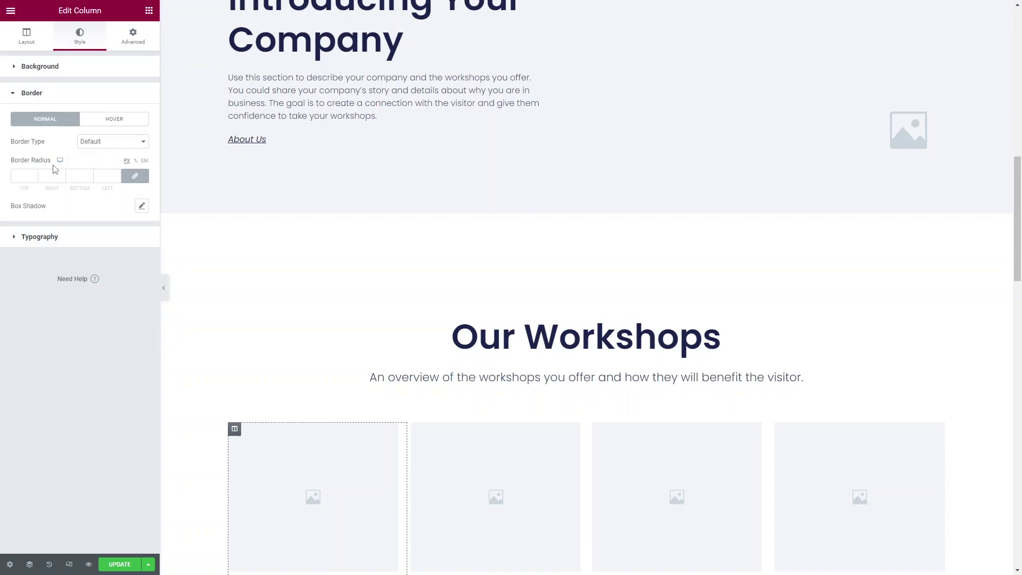
left_click(75, 241)
left_click(35, 45)
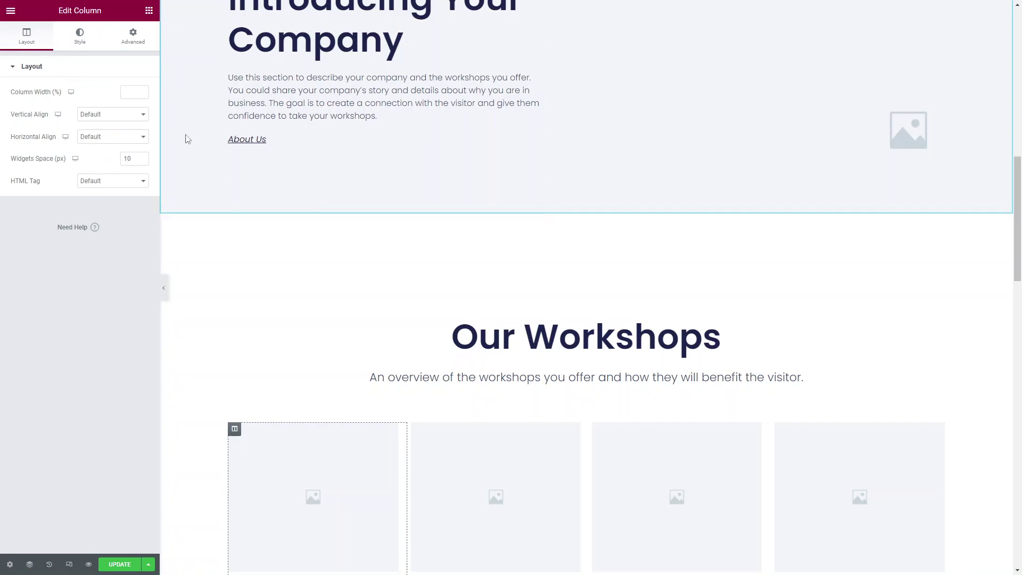
scroll(705, 365, "down", 5)
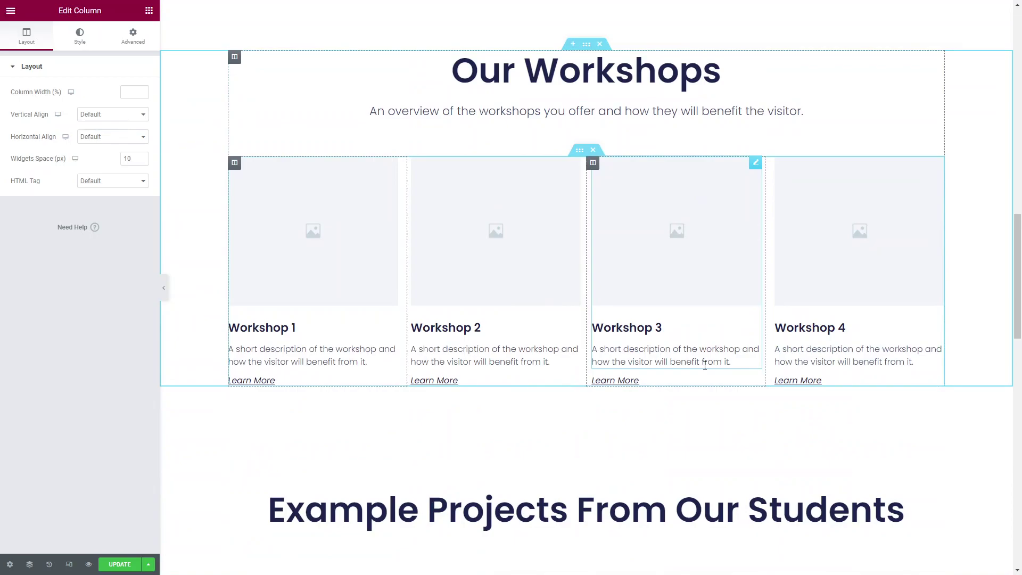
scroll(705, 365, "up", 10)
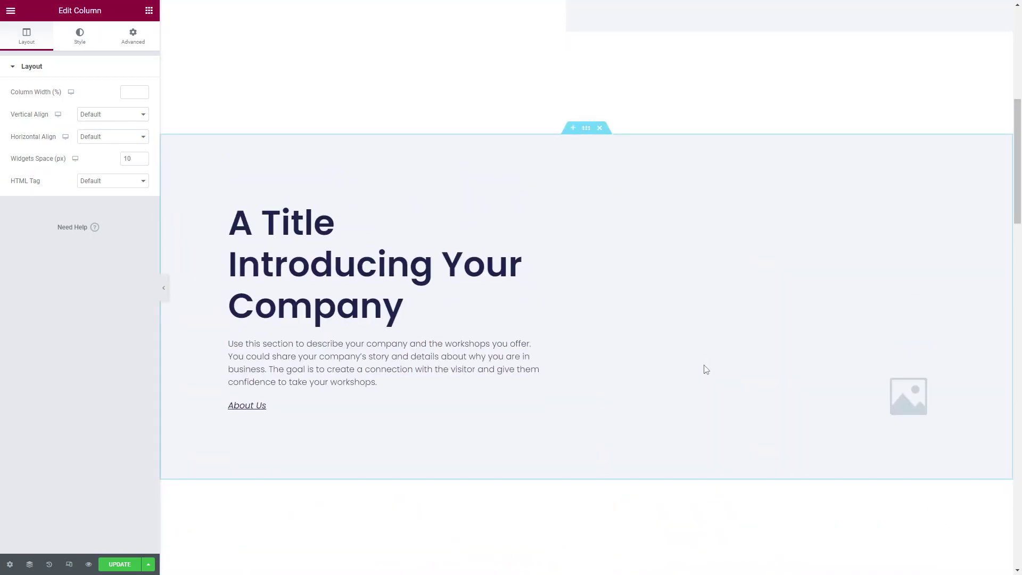